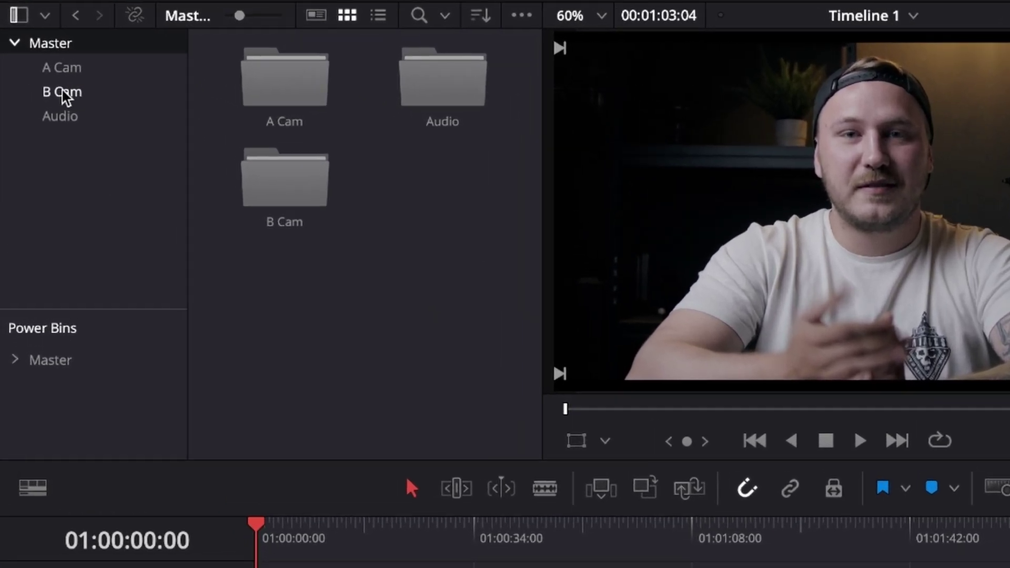
# - Look through the contents of the A Cam, B Cam and Audio bins
pyautogui.click(65, 69)
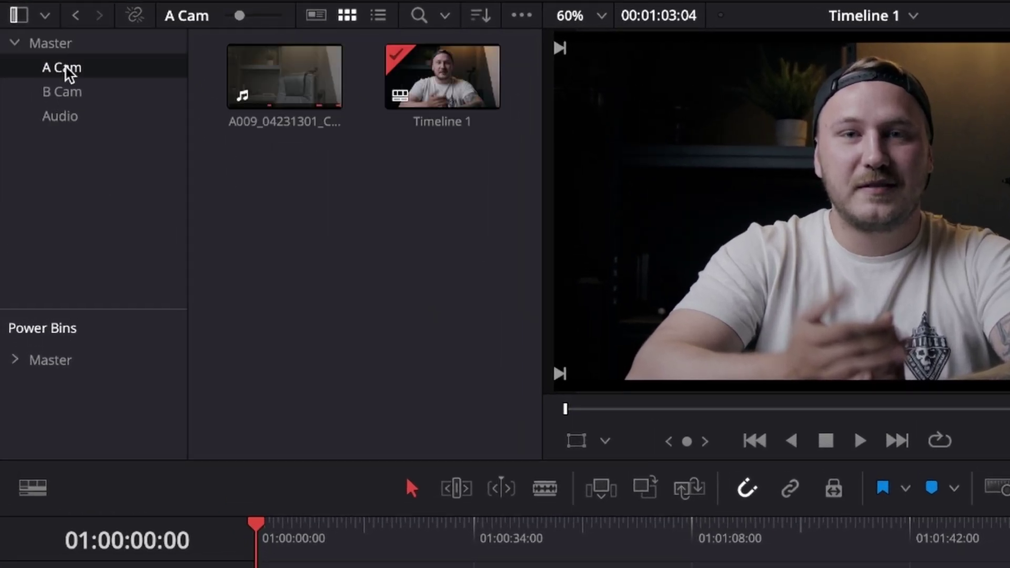
pyautogui.click(67, 93)
pyautogui.click(66, 118)
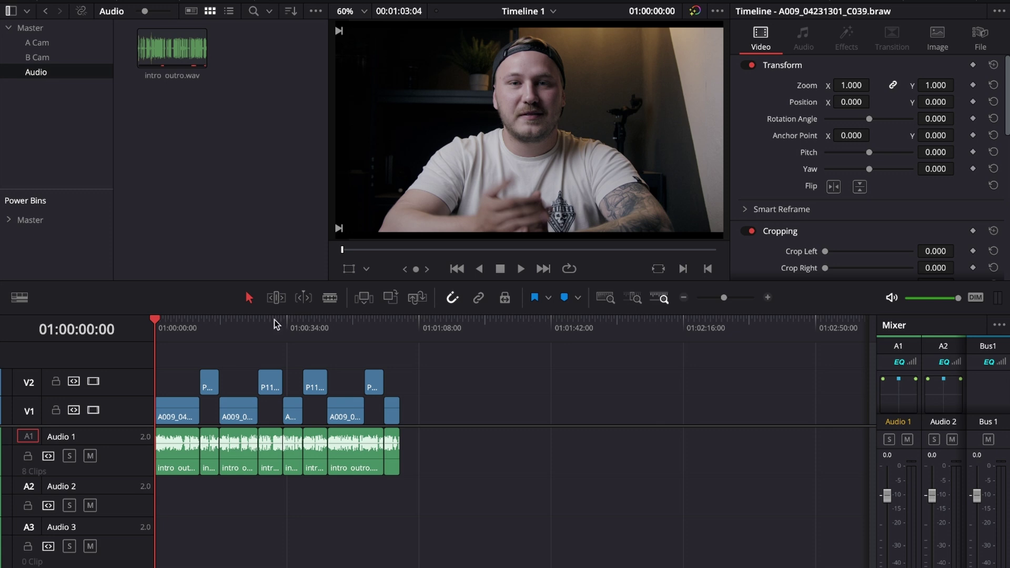
# - Place the A Cam clip on V1, the B Cam clip on V2 and intro outro.wav on Audio 3, roughly aligned after the existing edit
pyautogui.click(50, 43)
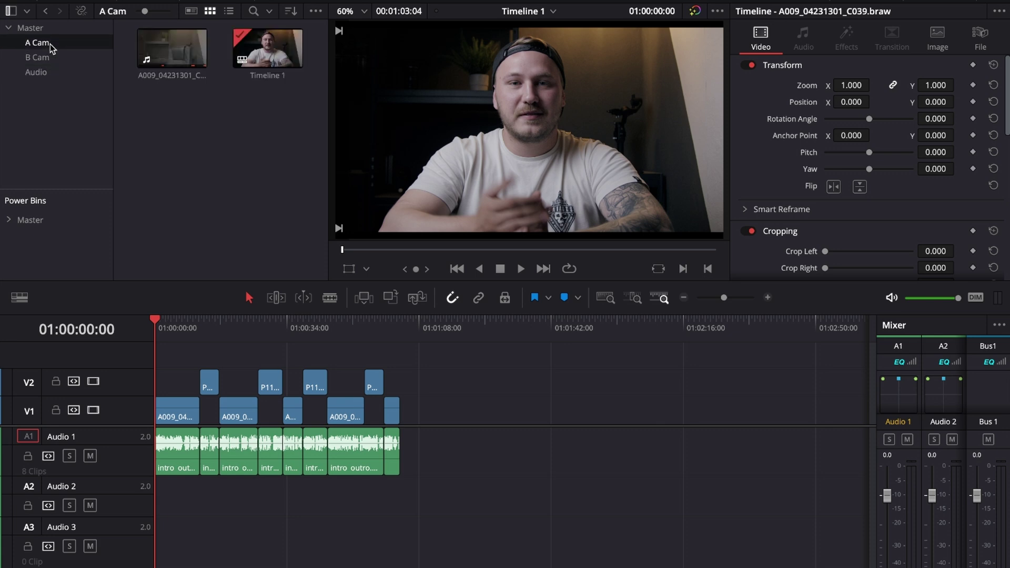
pyautogui.click(198, 62)
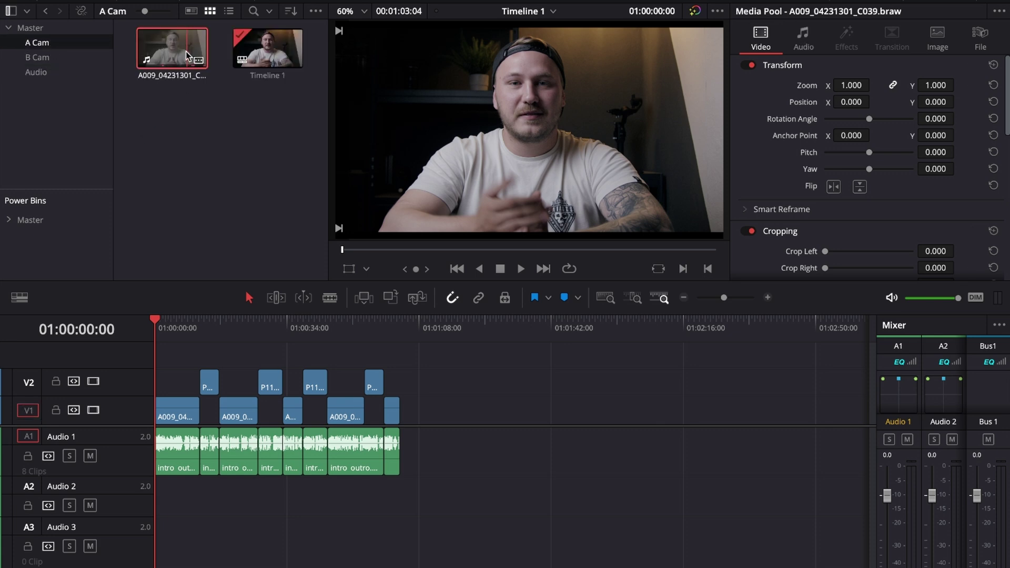
pyautogui.moveTo(186, 52); pyautogui.dragTo(542, 414)
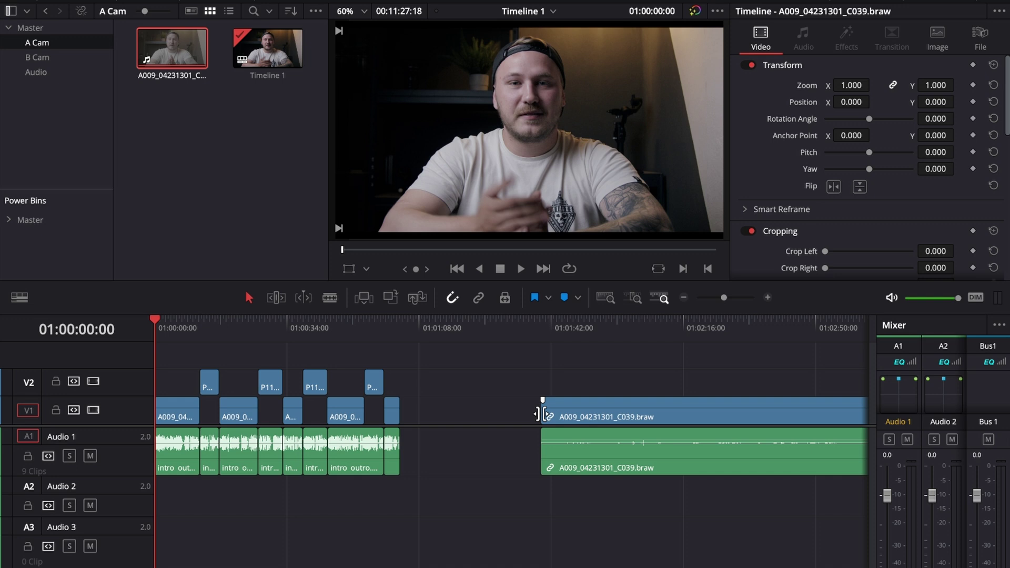
pyautogui.click(37, 57)
pyautogui.moveTo(157, 56); pyautogui.dragTo(550, 385)
pyautogui.click(36, 72)
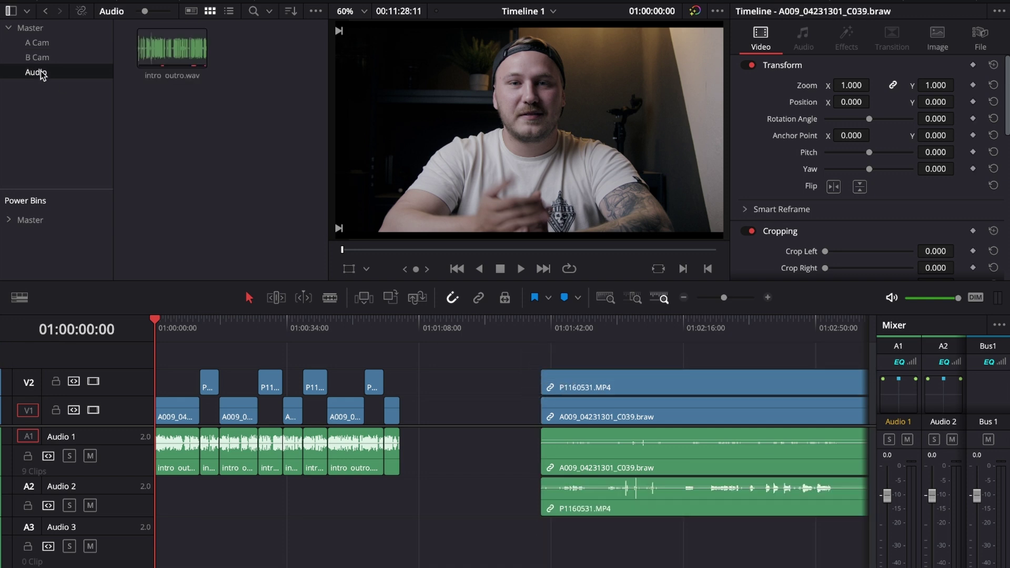
pyautogui.moveTo(164, 59); pyautogui.dragTo(543, 535)
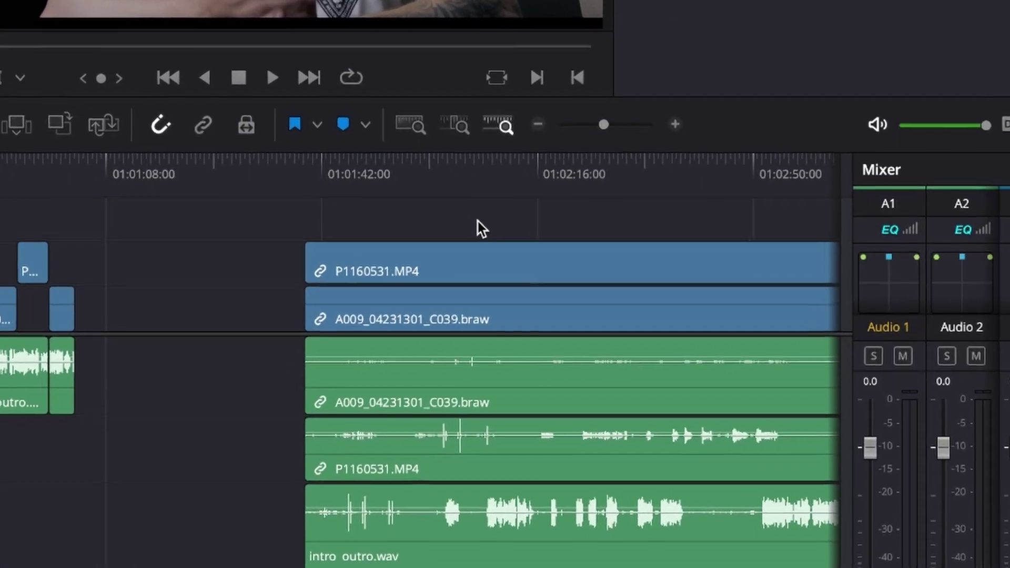
# - Select both camera clips with their audio and intro outro.wav, and auto-align them based on waveform
pyautogui.moveTo(478, 221); pyautogui.dragTo(598, 524)
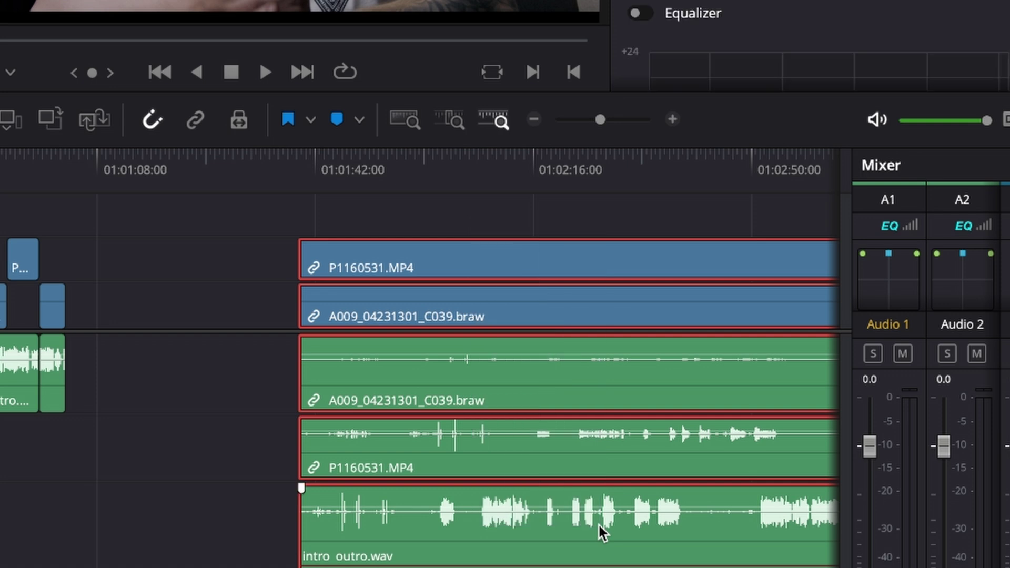
pyautogui.rightClick(553, 523)
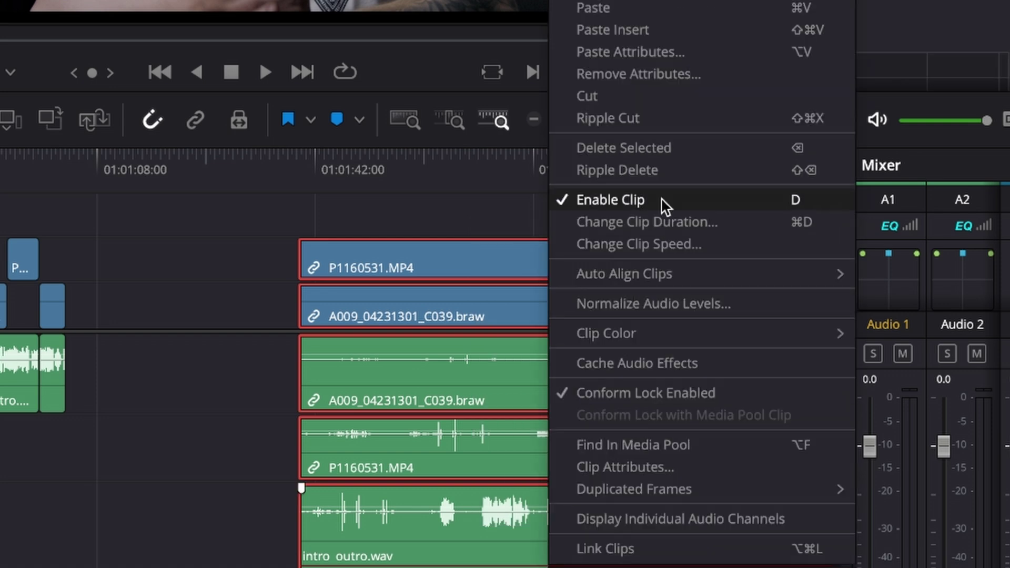
pyautogui.moveTo(654, 273)
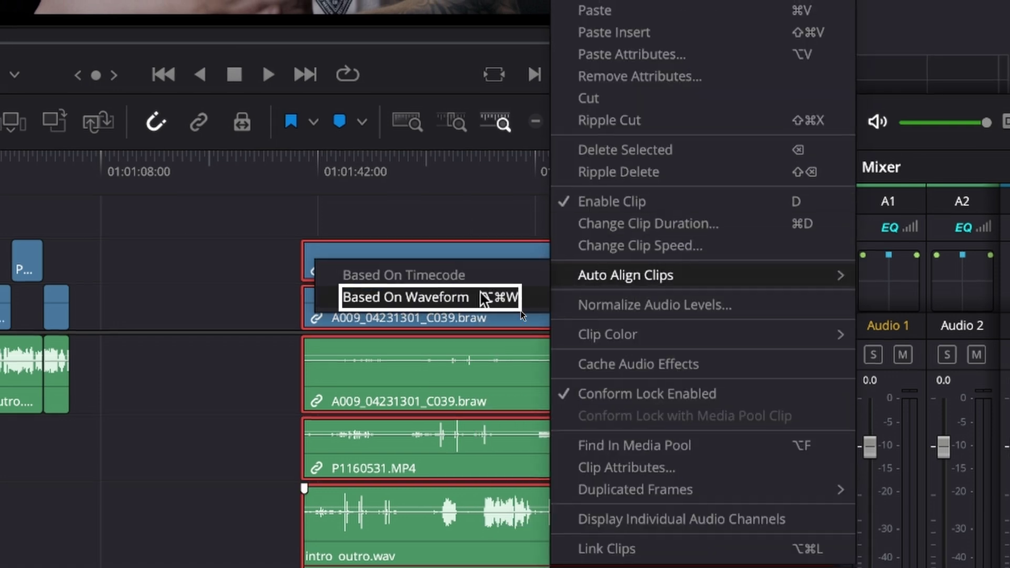
pyautogui.click(484, 298)
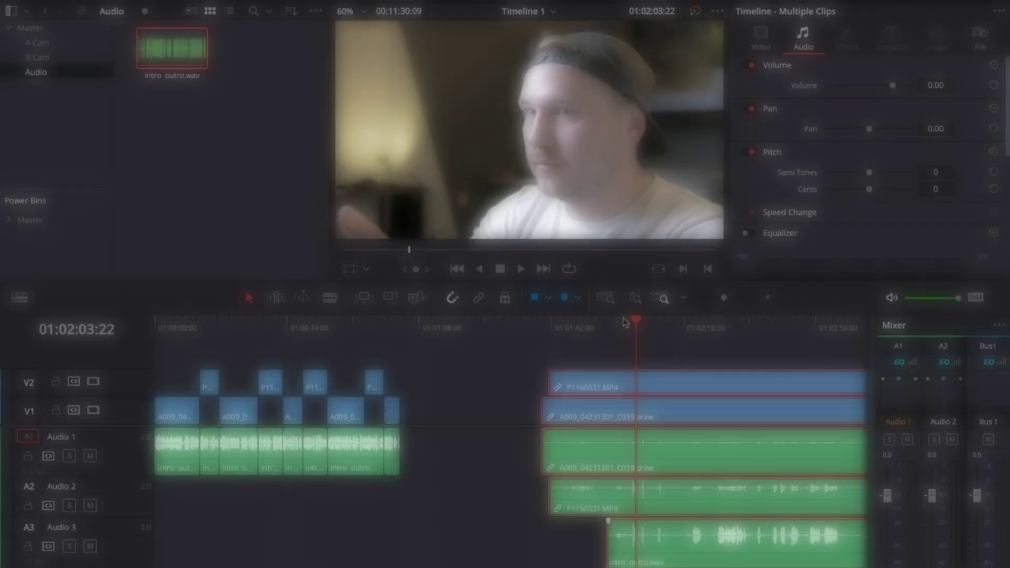
# - Play the aligned clips from around 01:02:03 to check their sync
pyautogui.moveTo(635, 323); pyautogui.dragTo(631, 322)
pyautogui.press('space')
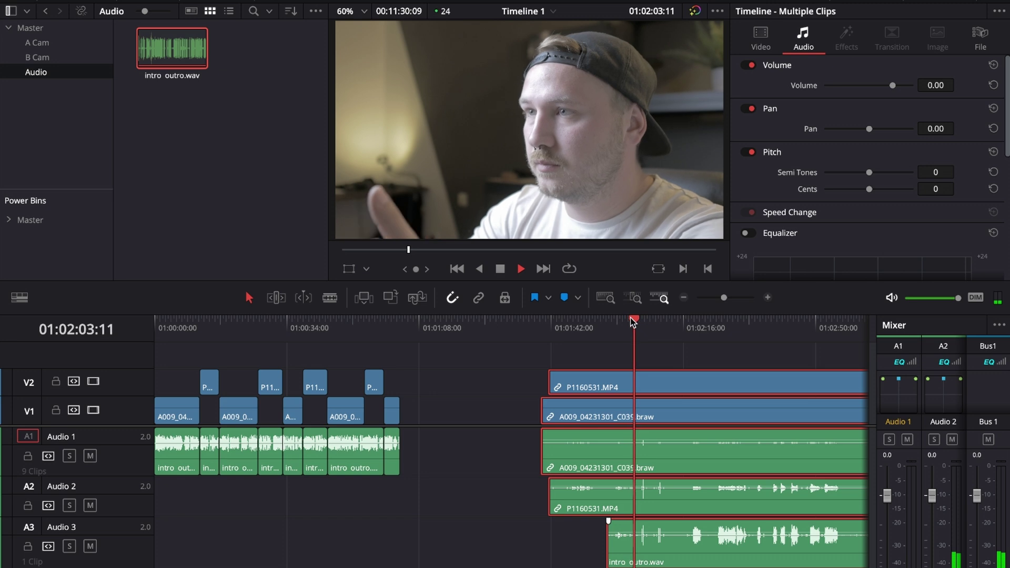
pyautogui.press('space')
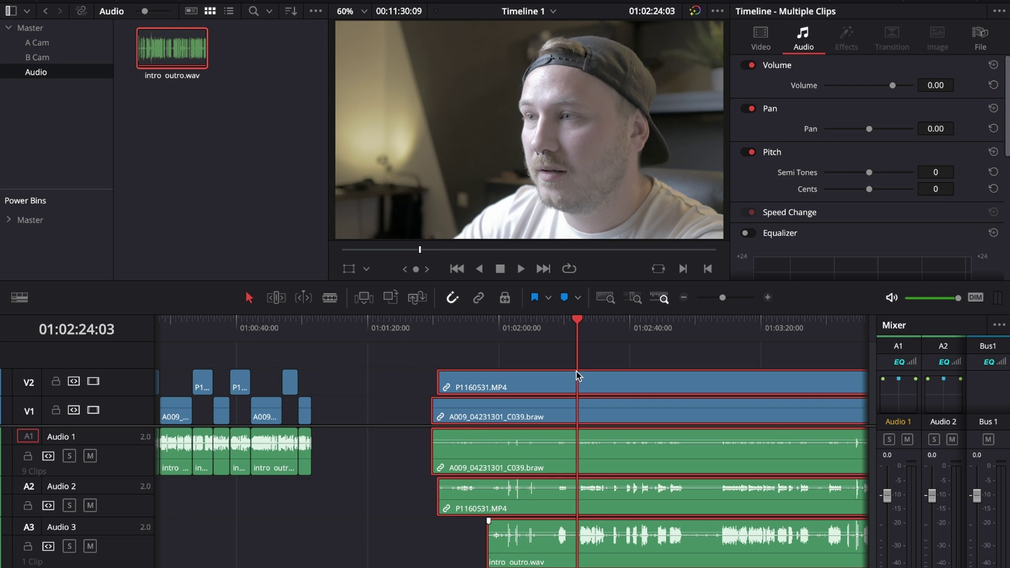
# - Split all the aligned clips at 01:02:24:03 and delete the portions before the cut
pyautogui.moveTo(451, 346); pyautogui.dragTo(535, 563)
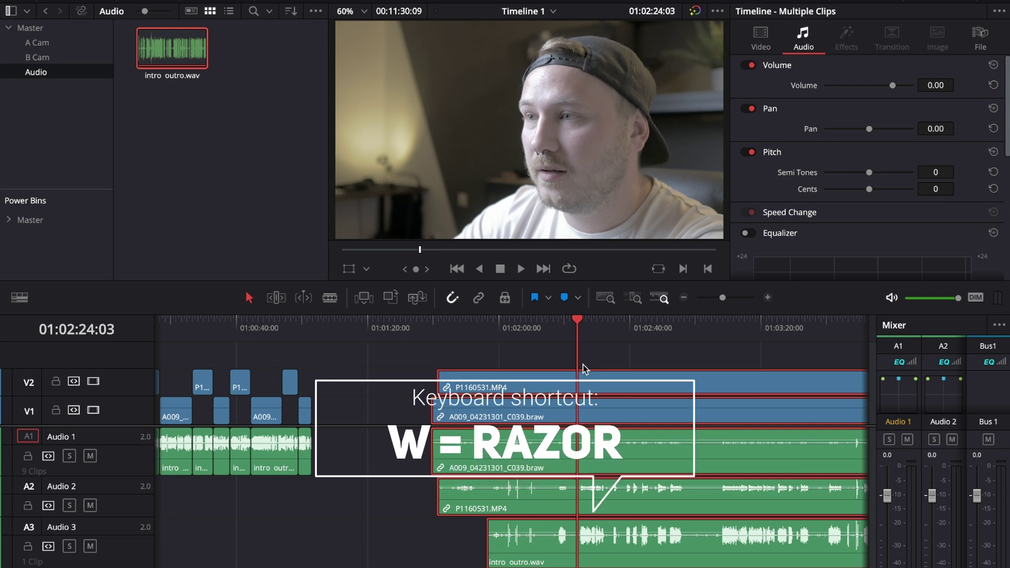
pyautogui.hotkey('ctrl', 'b')
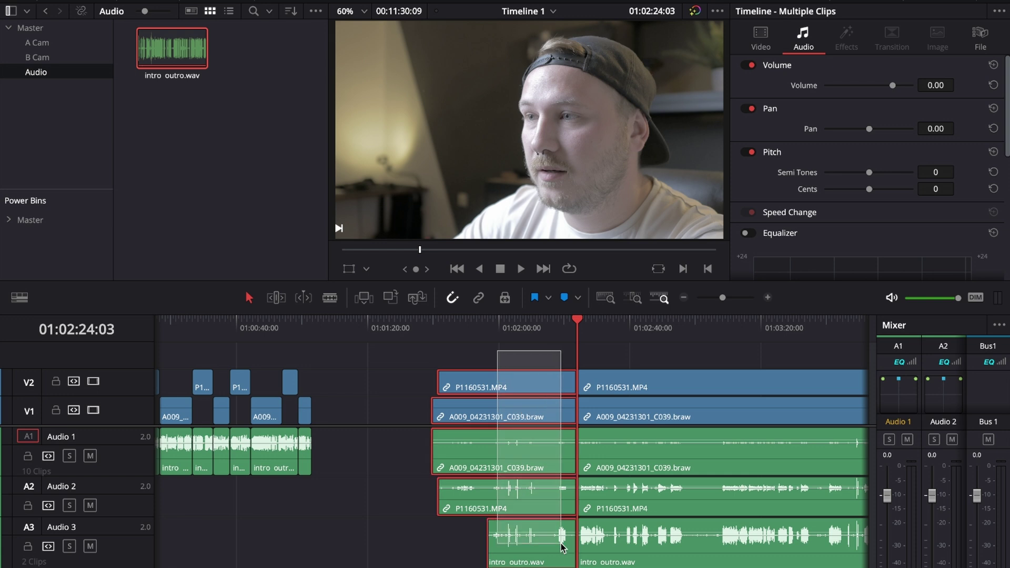
pyautogui.press('Delete')
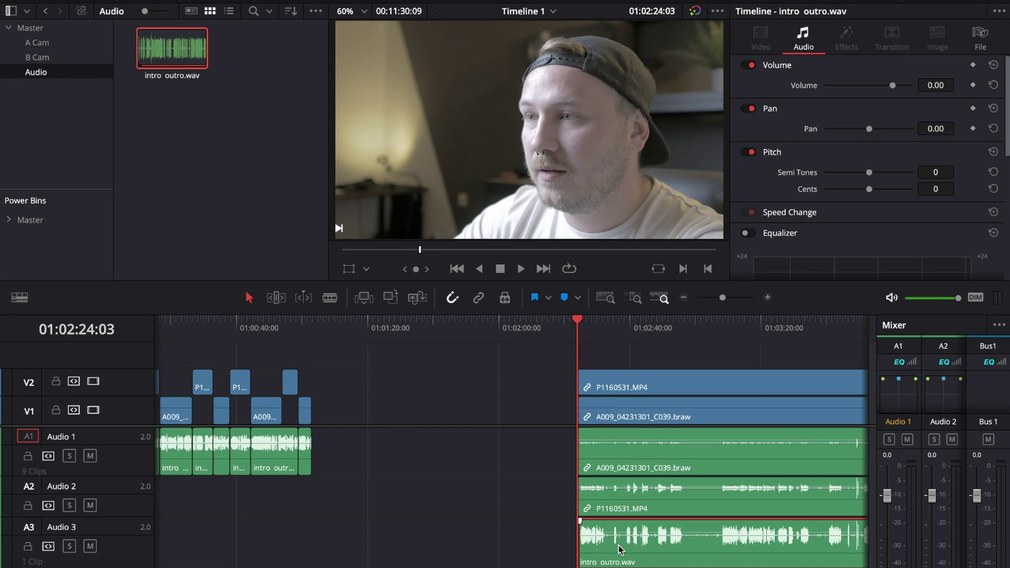
# - Delete both cameras' audio clips and move intro outro.wav from Audio 3 to Audio 1 without shifting its timing
pyautogui.moveTo(556, 445); pyautogui.dragTo(627, 492)
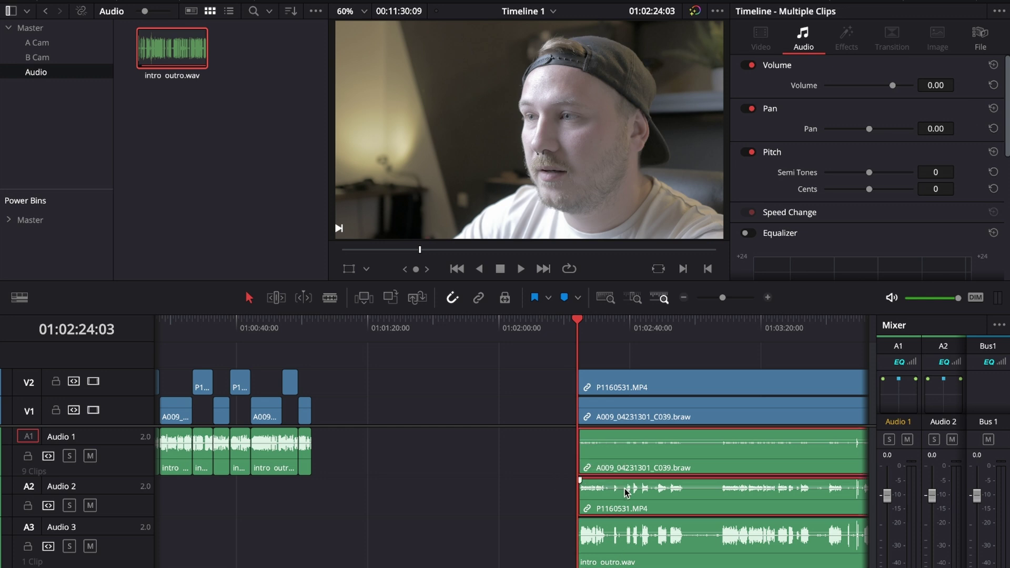
pyautogui.press('Delete')
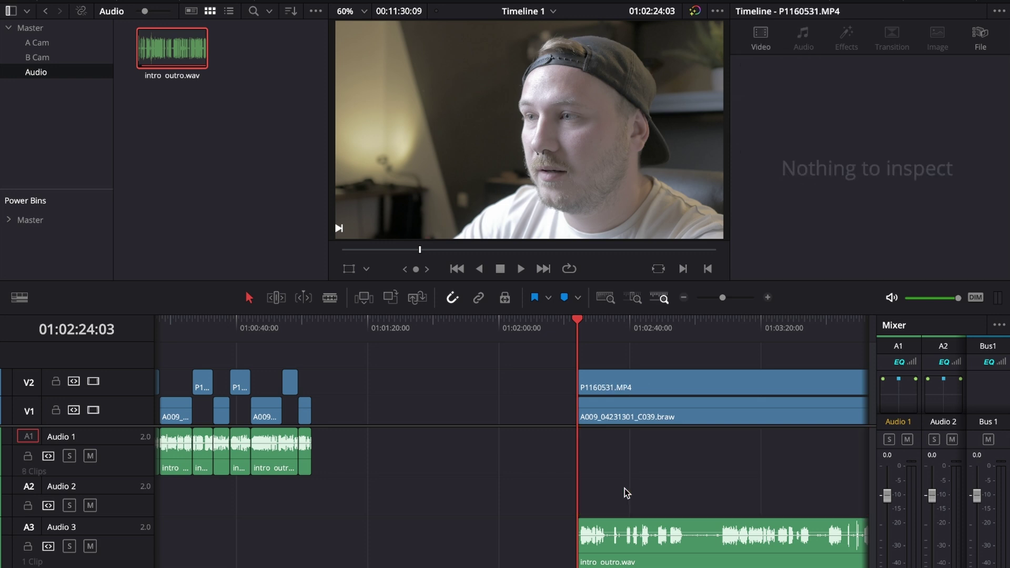
pyautogui.click(616, 548)
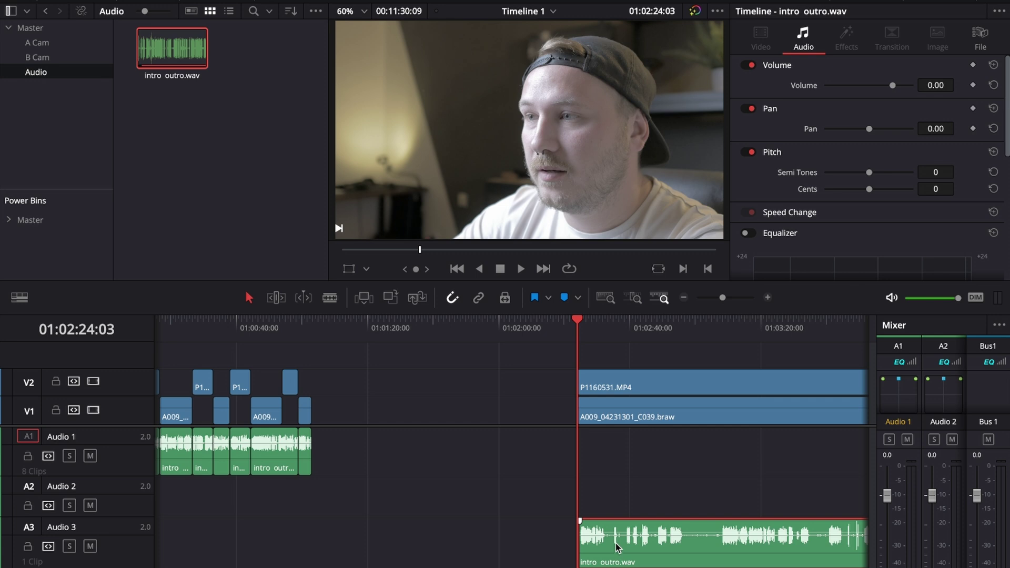
pyautogui.moveTo(617, 549); pyautogui.dragTo(605, 446)
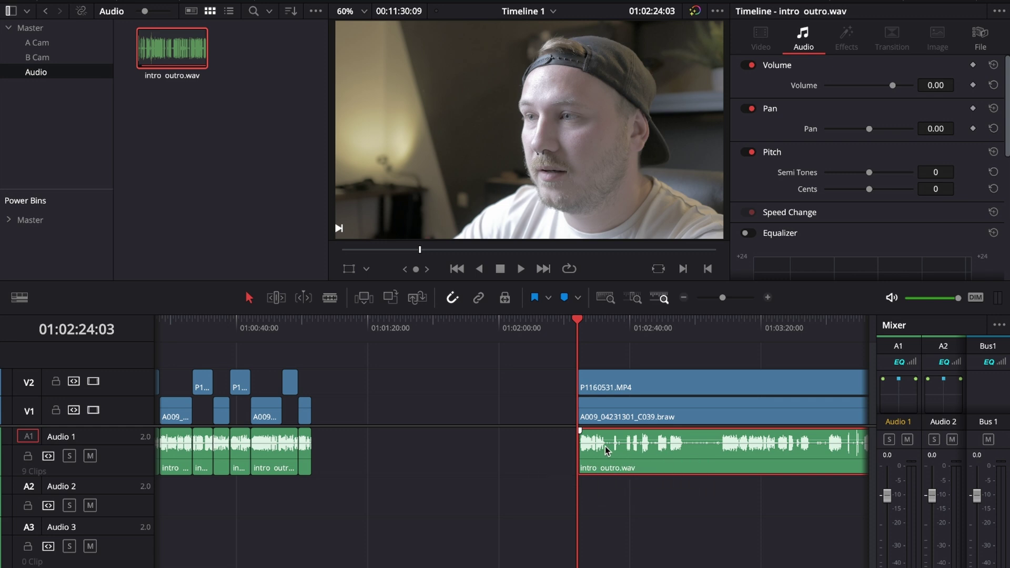
# - Play the trimmed section from 01:02:28:00 to check the external audio's channels
pyautogui.hscroll(5, 332, 319)
pyautogui.click(332, 319)
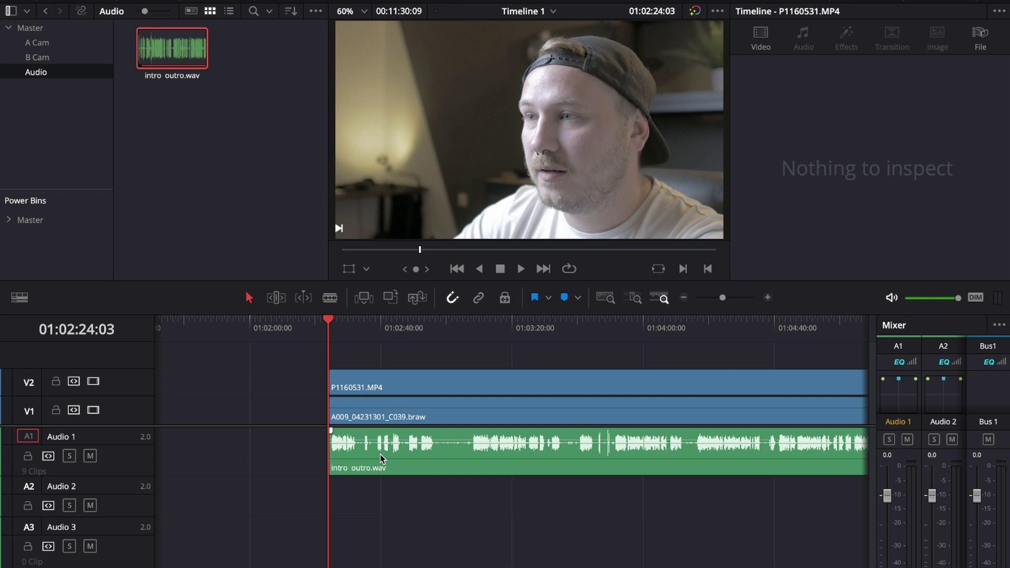
pyautogui.click(341, 320)
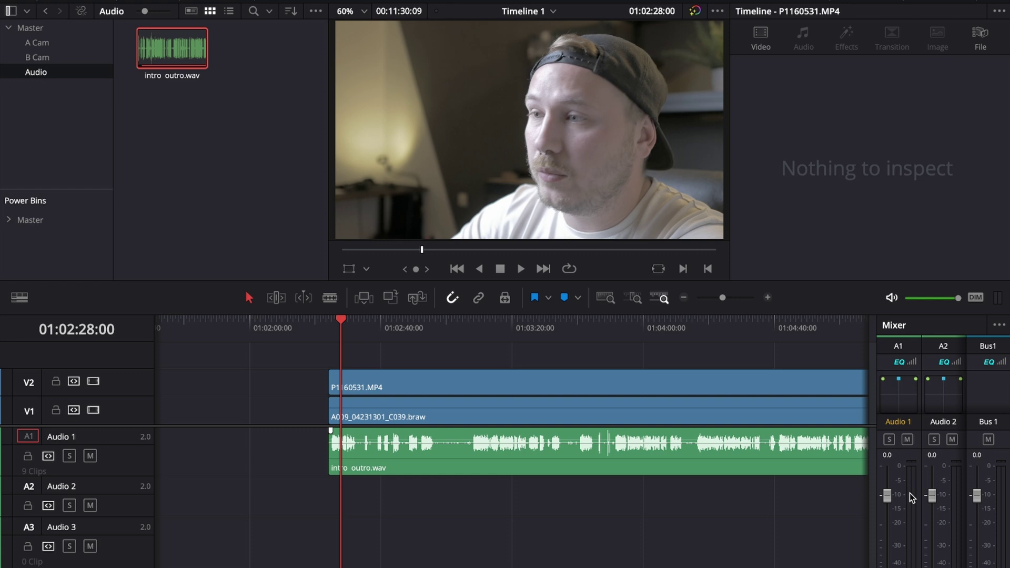
pyautogui.press('space')
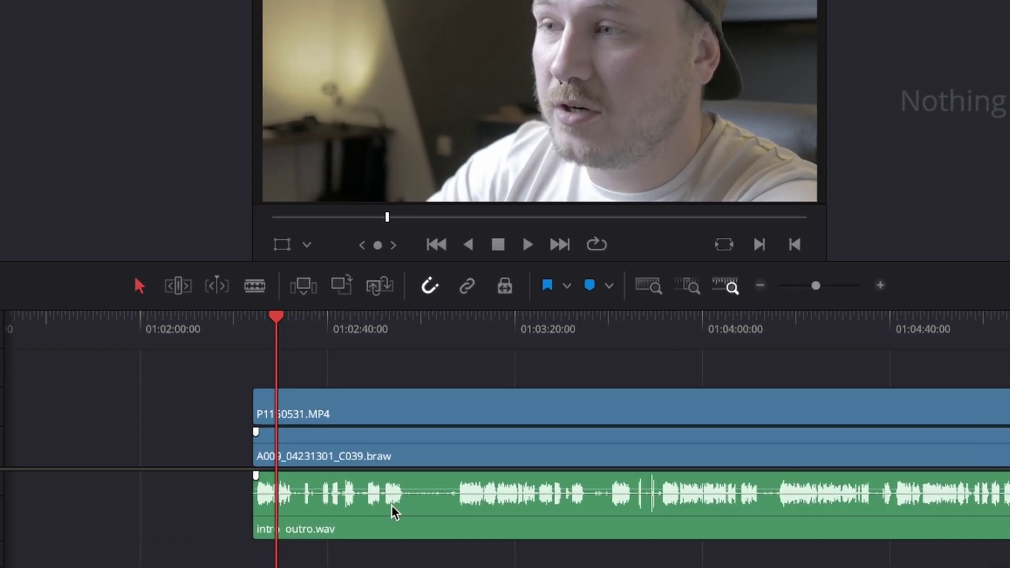
# - In the clip attributes of intro outro.wav, set the right channel's source to Embedded Channel 1
pyautogui.click(394, 513)
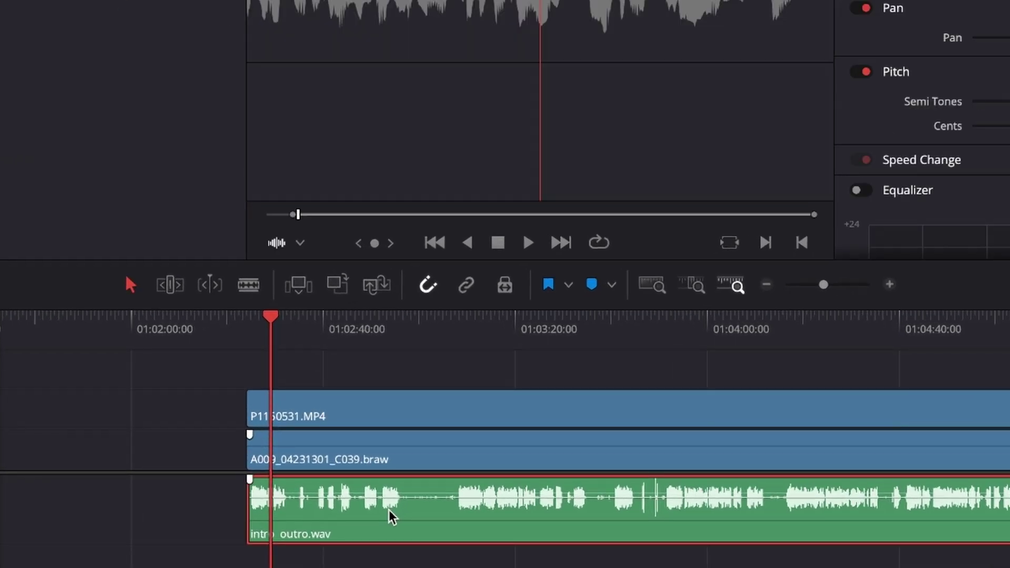
pyautogui.rightClick(392, 509)
pyautogui.click(447, 462)
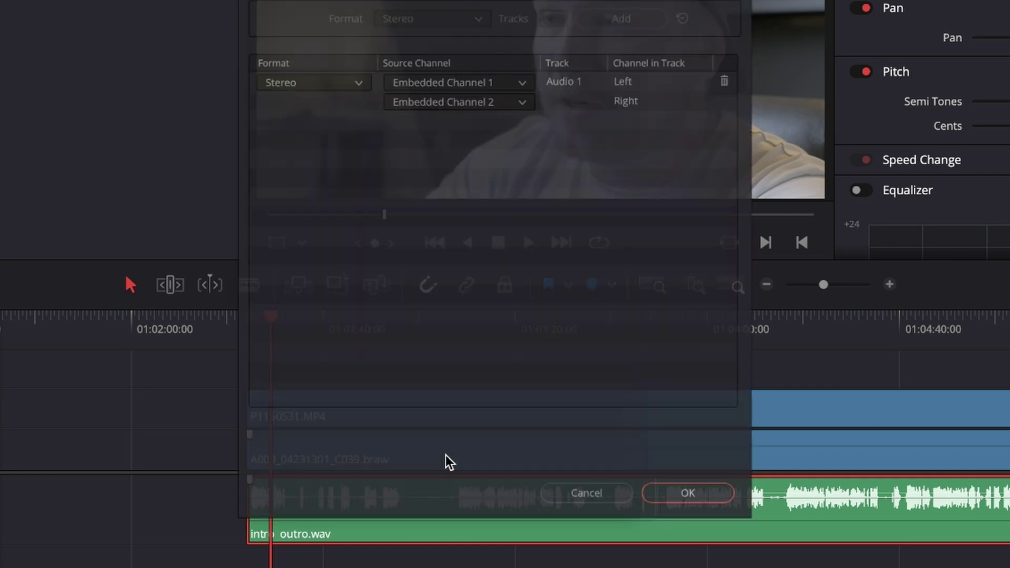
pyautogui.moveTo(342, 64); pyautogui.dragTo(558, 104)
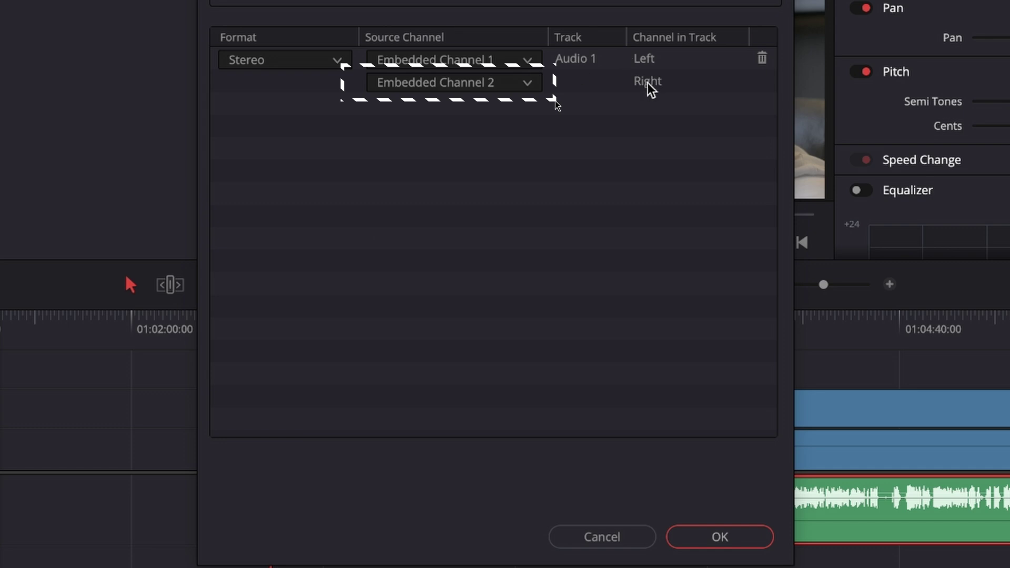
pyautogui.click(525, 84)
pyautogui.click(476, 131)
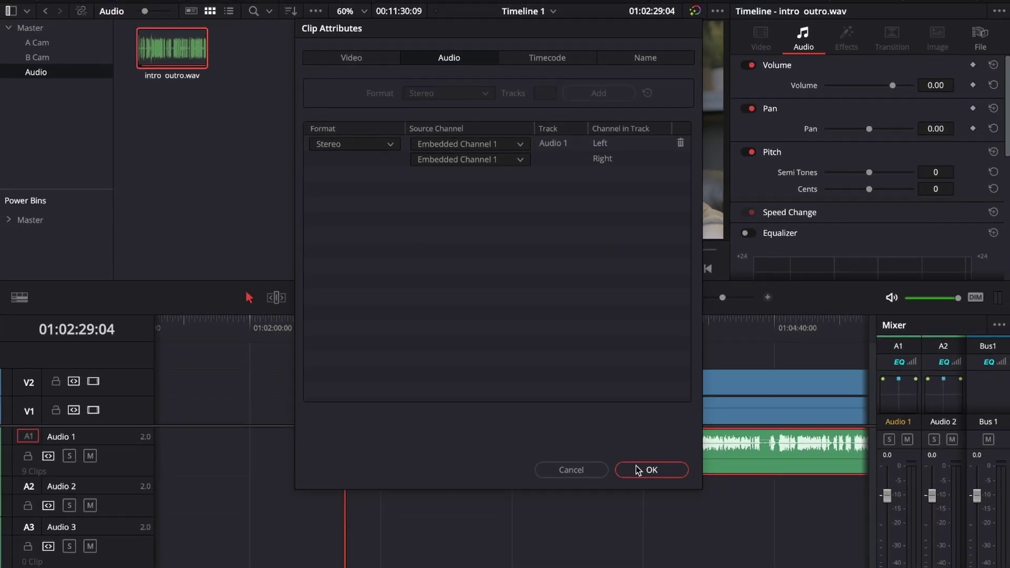
pyautogui.click(638, 469)
# - Play the section from 01:02:29:04 to check the audio level in both channels
pyautogui.press('space')
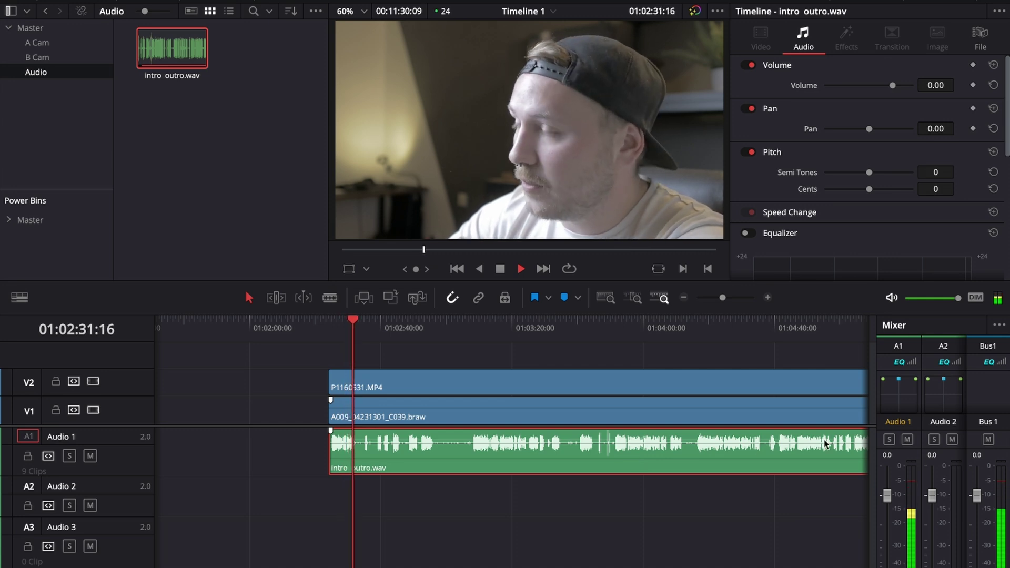
pyautogui.press('space')
pyautogui.click(690, 364)
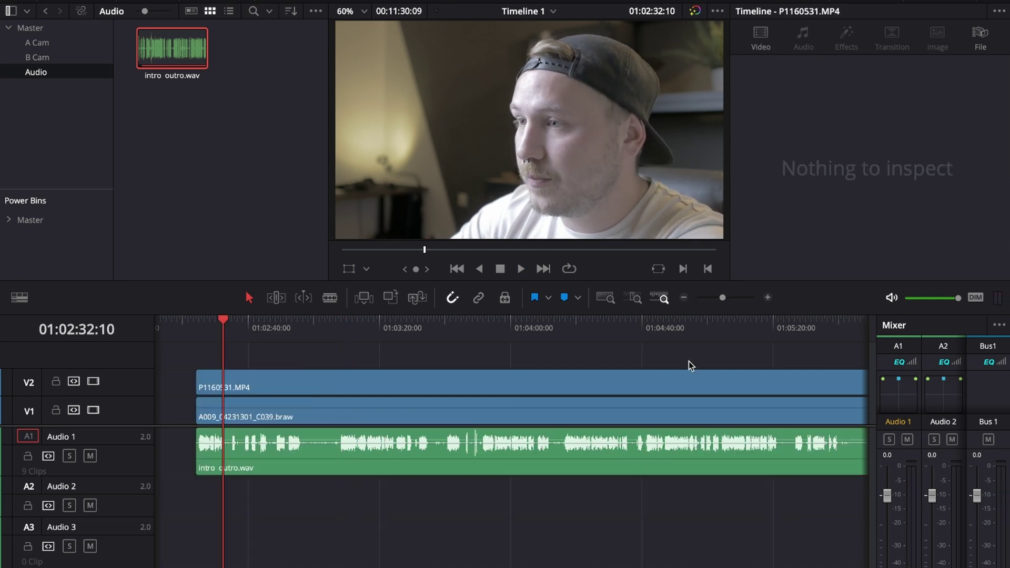
# - Enlarge the Audio 1 track's height and split both video clips and the audio at 01:04:41:09, where speech begins
pyautogui.scroll(-5, 689, 361)
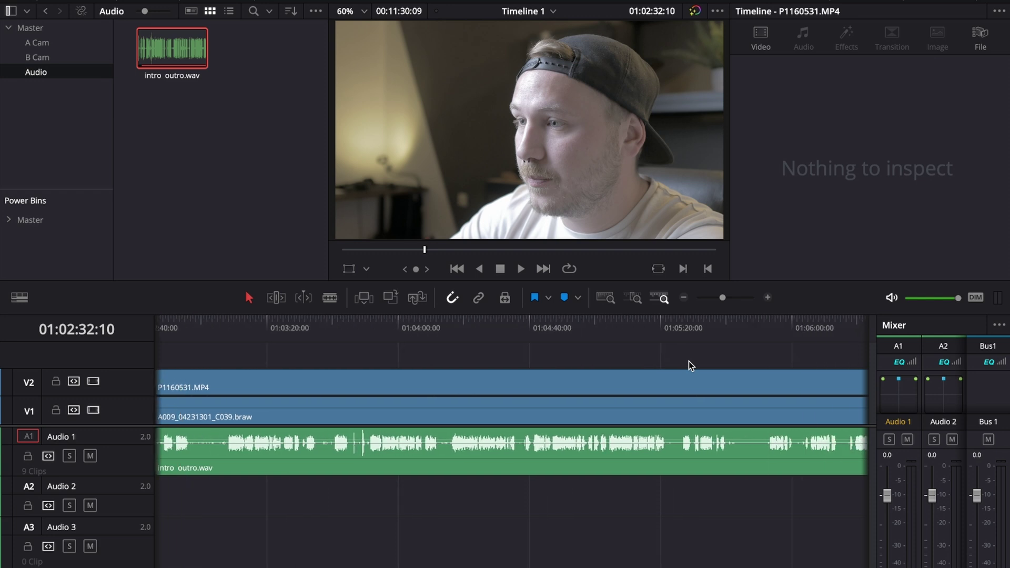
pyautogui.click(415, 321)
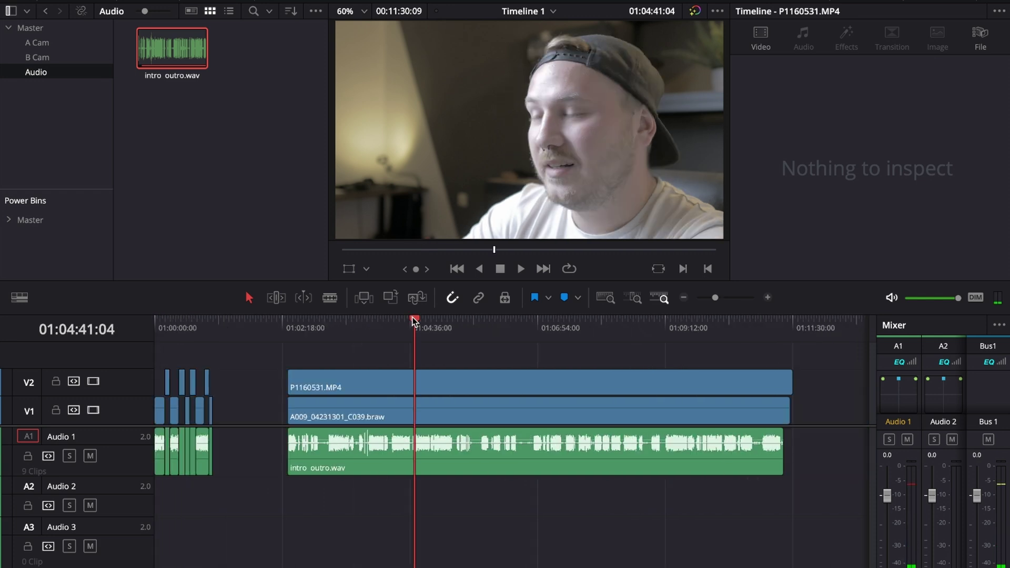
pyautogui.moveTo(296, 345); pyautogui.dragTo(400, 352)
pyautogui.scroll(3, 400, 353)
pyautogui.scroll(5, 400, 352)
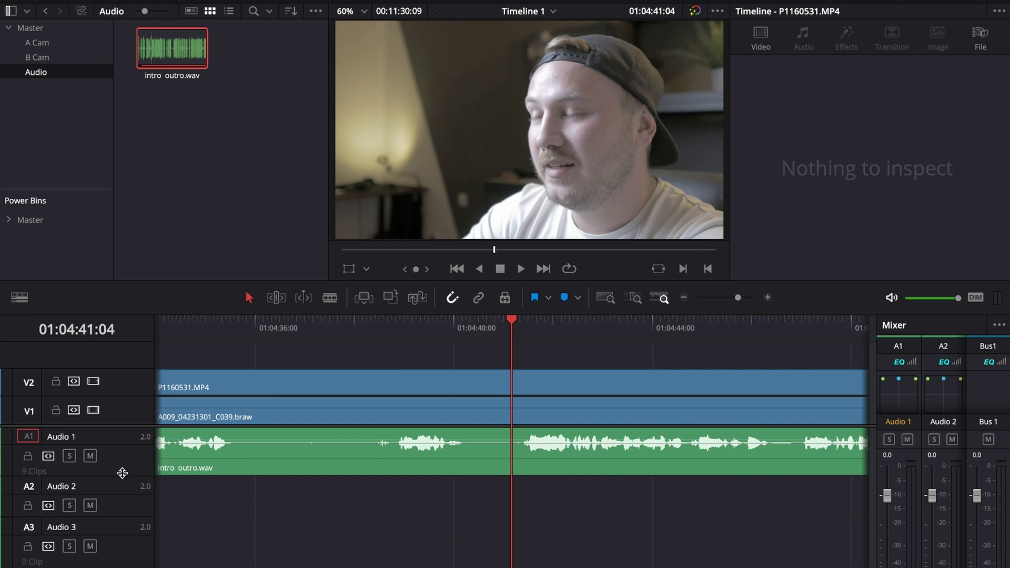
pyautogui.moveTo(122, 473); pyautogui.dragTo(114, 534)
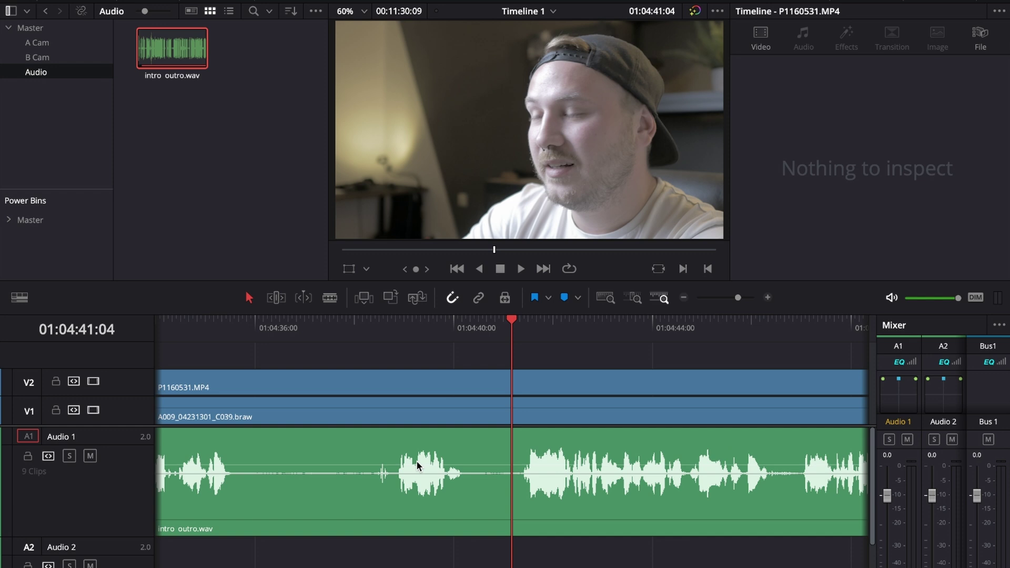
pyautogui.press('space')
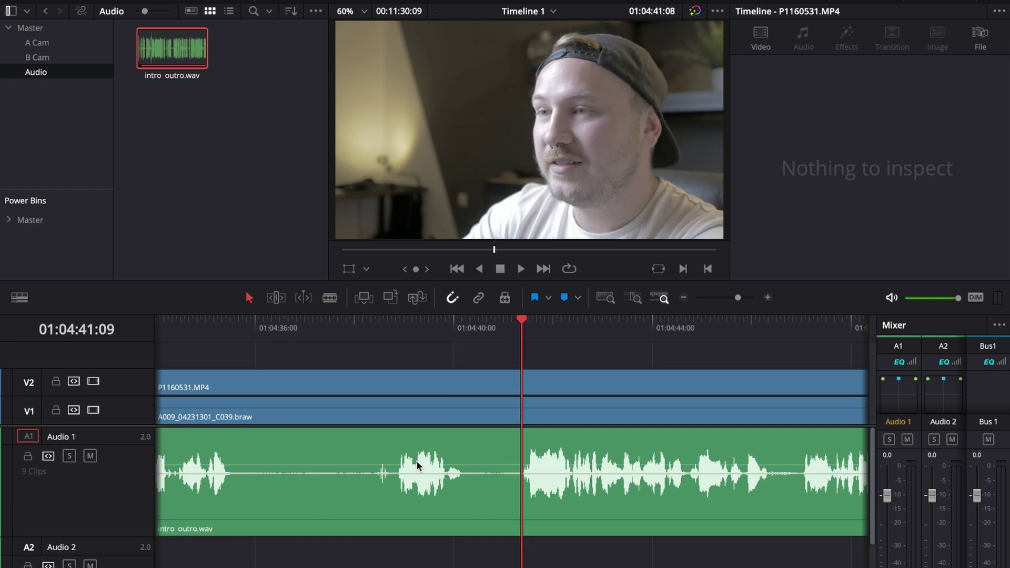
pyautogui.hotkey('ctrl', 'b')
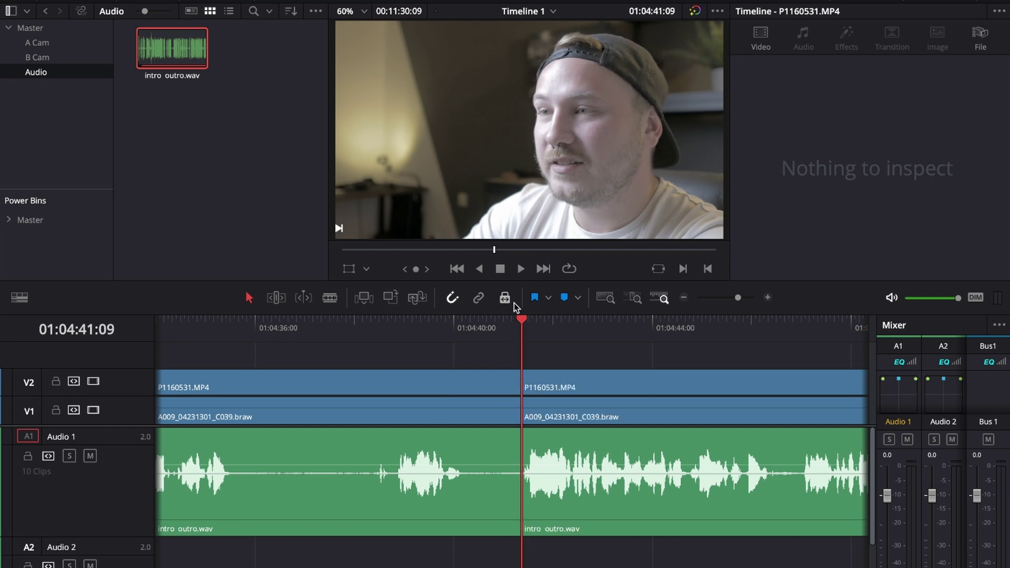
# - Open the keyboard customization, inspect the W key's assignment and search the commands for razor
pyautogui.moveTo(519, 318)
pyautogui.mouseDown()
pyautogui.moveTo(536, 318)
pyautogui.moveTo(522, 318)
pyautogui.mouseUp()
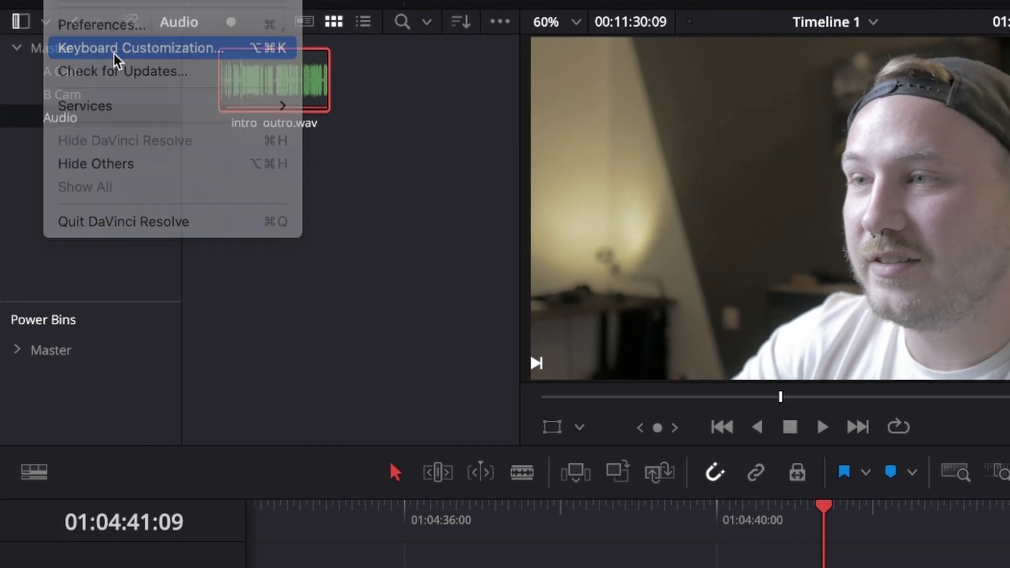
pyautogui.click(118, 52)
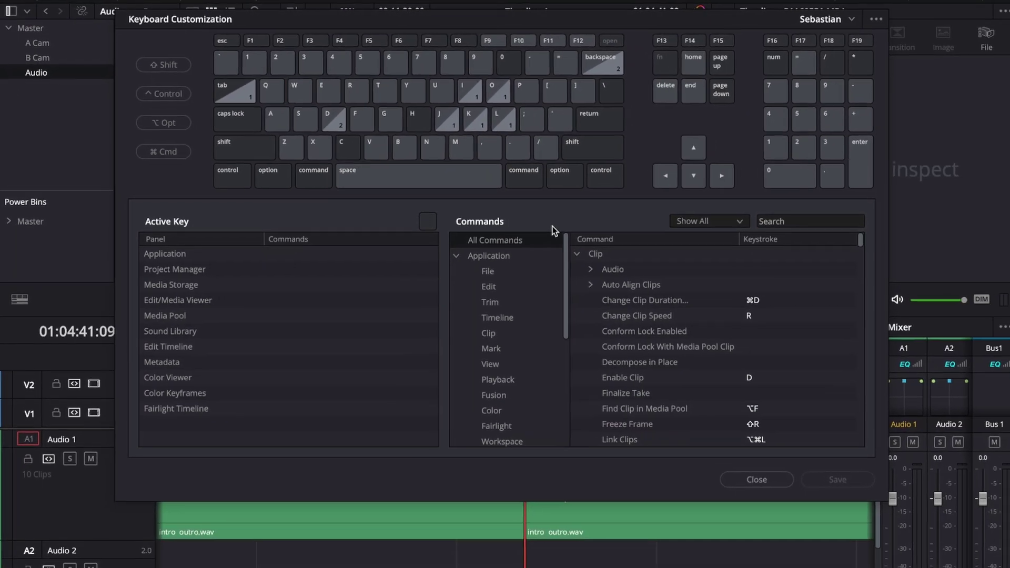
pyautogui.click(372, 116)
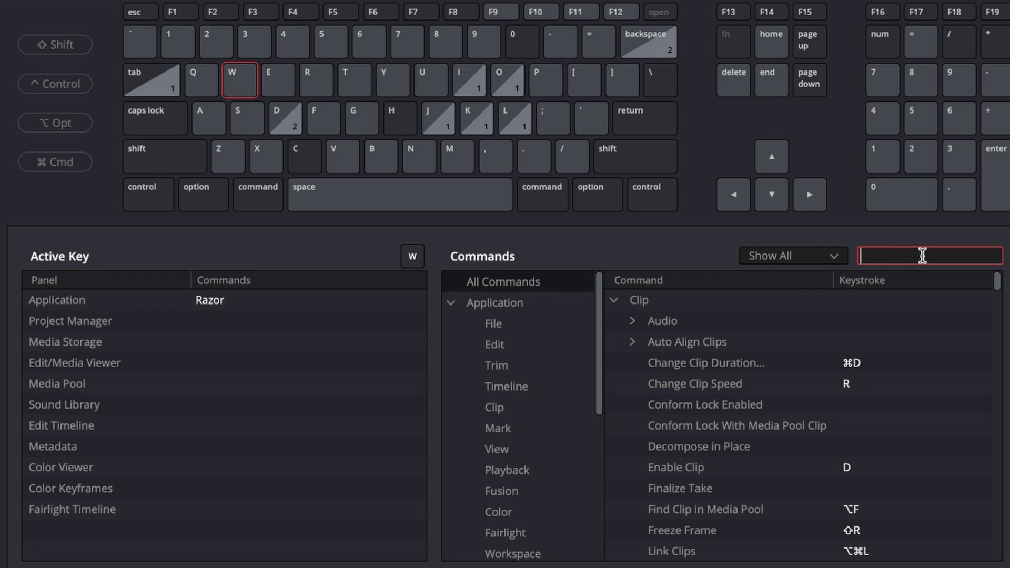
pyautogui.write('razor')
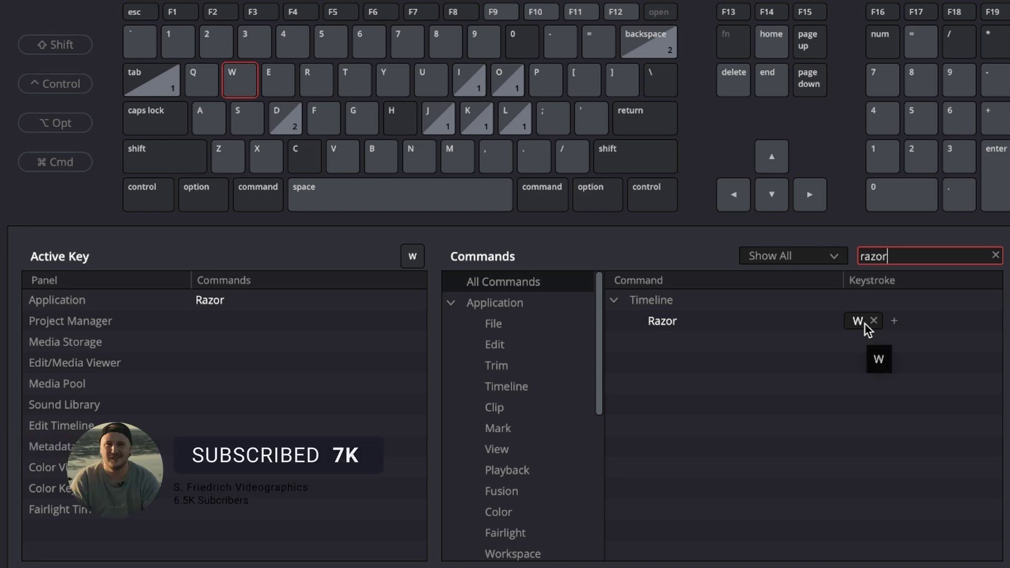
# - Inspect the Q key's assignment and look up the shortcut of the Ripple trim command Start to Playhead
pyautogui.click(996, 255)
pyautogui.click(203, 81)
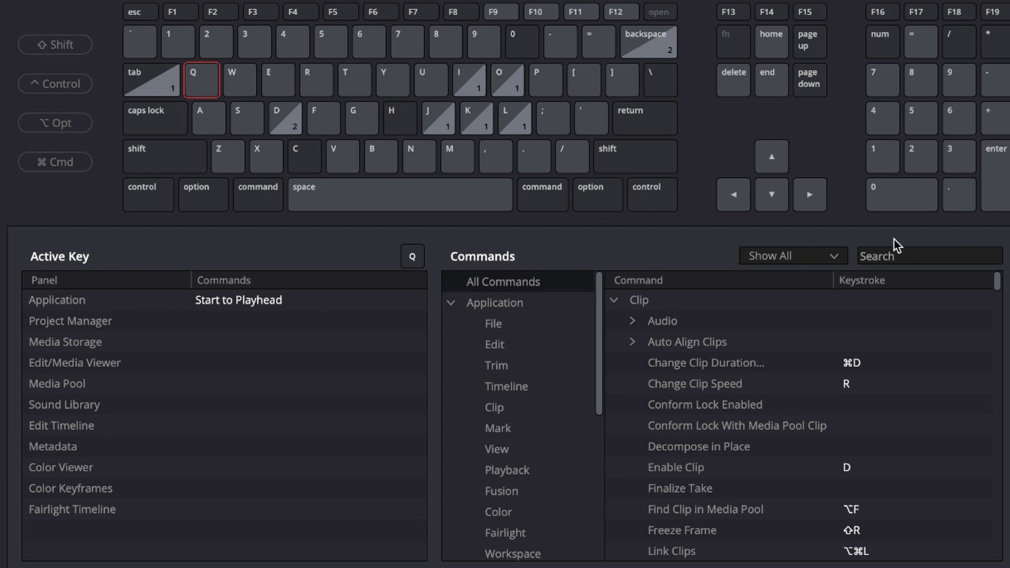
pyautogui.click(897, 255)
pyautogui.write('Sta')
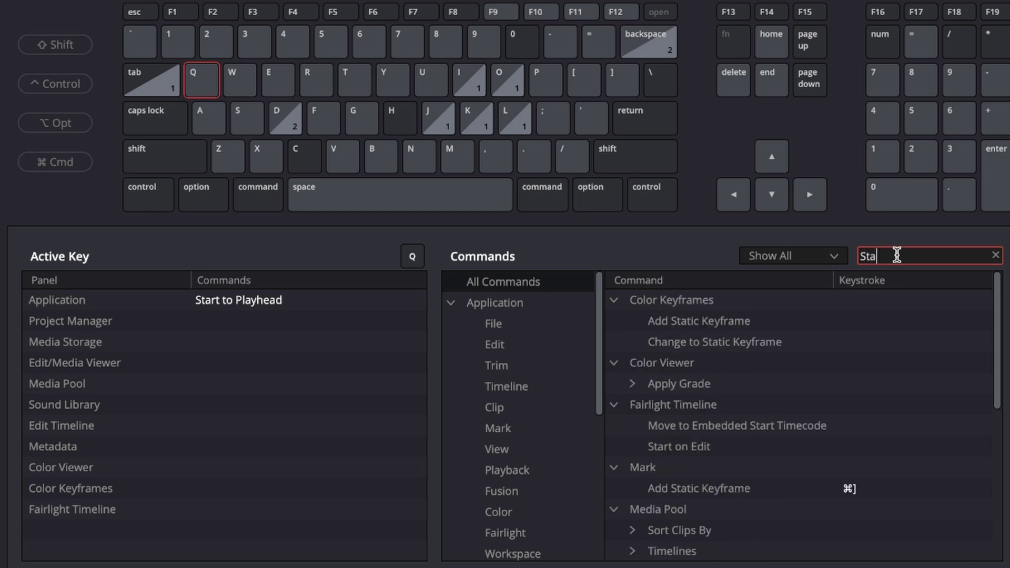
pyautogui.write('rt to playhead')
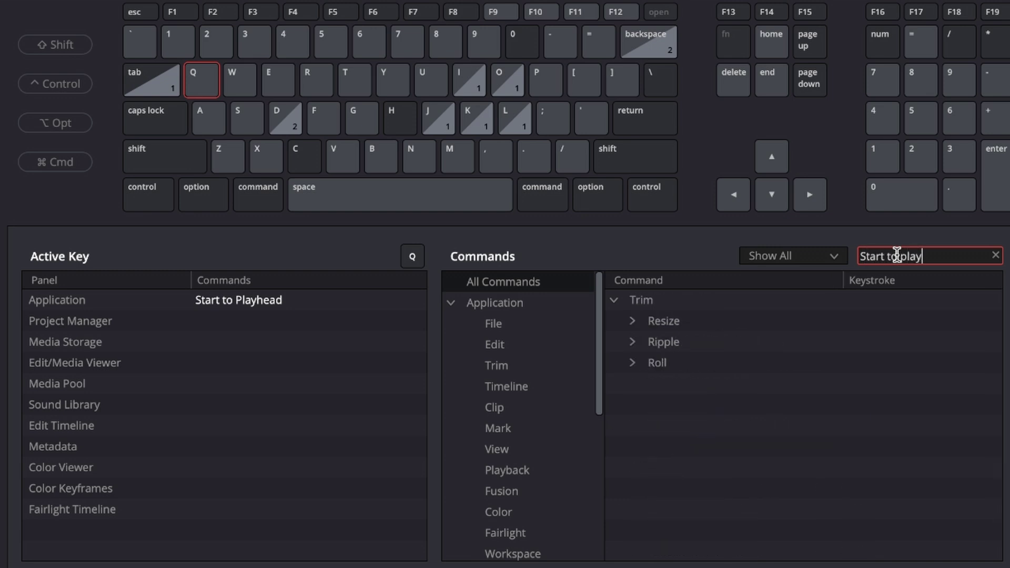
pyautogui.click(632, 343)
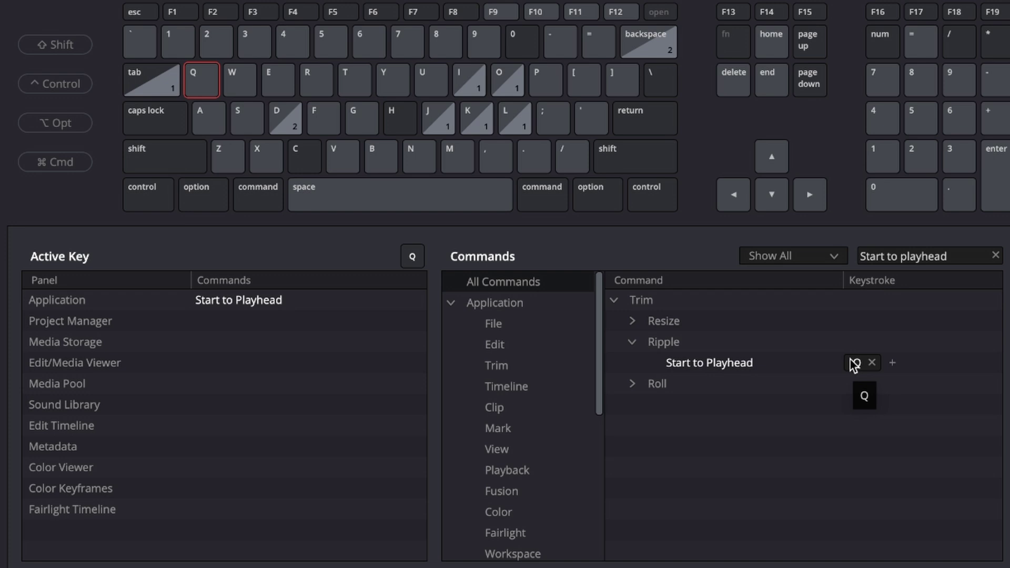
# - Inspect the E key's assignment, search the commands for end to playhead, and close the keyboard customization
pyautogui.click(279, 83)
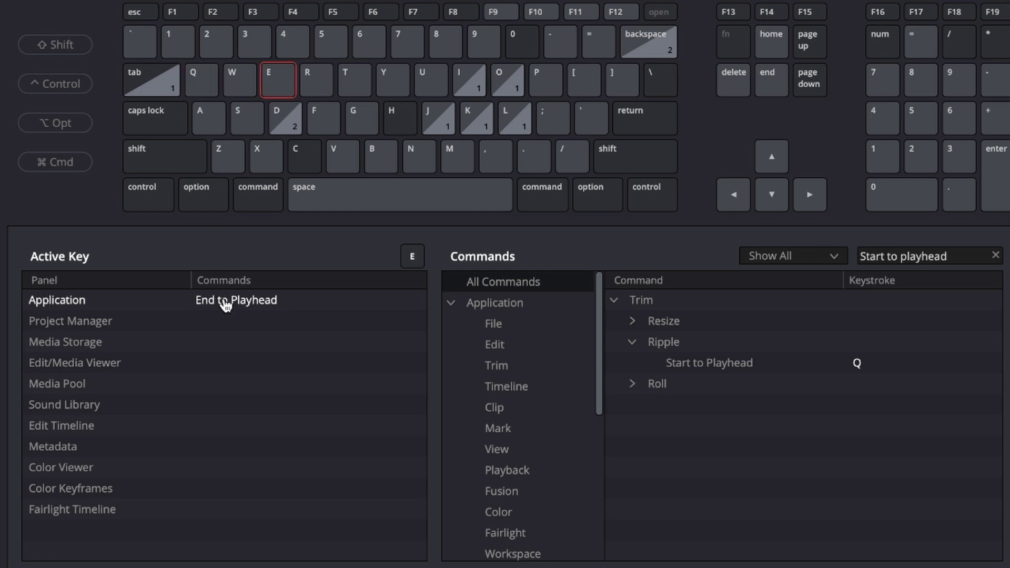
pyautogui.click(888, 255)
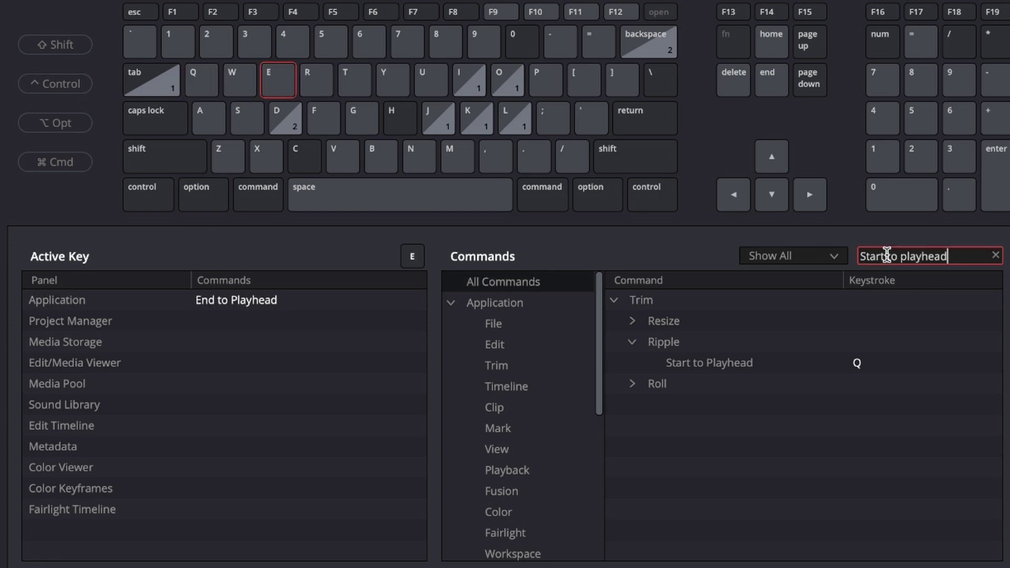
pyautogui.press('BackSpace')
pyautogui.press('BackSpace')
pyautogui.press('BackSpace')
pyautogui.press('BackSpace')
pyautogui.press('BackSpace')
pyautogui.press('BackSpace')
pyautogui.press('BackSpace')
pyautogui.press('BackSpace')
pyautogui.press('BackSpace')
pyautogui.press('BackSpace')
pyautogui.press('BackSpace')
pyautogui.press('BackSpace')
pyautogui.press('BackSpace')
pyautogui.press('BackSpace')
pyautogui.press('BackSpace')
pyautogui.press('BackSpace')
pyautogui.press('BackSpace')
pyautogui.write('end to playhead')
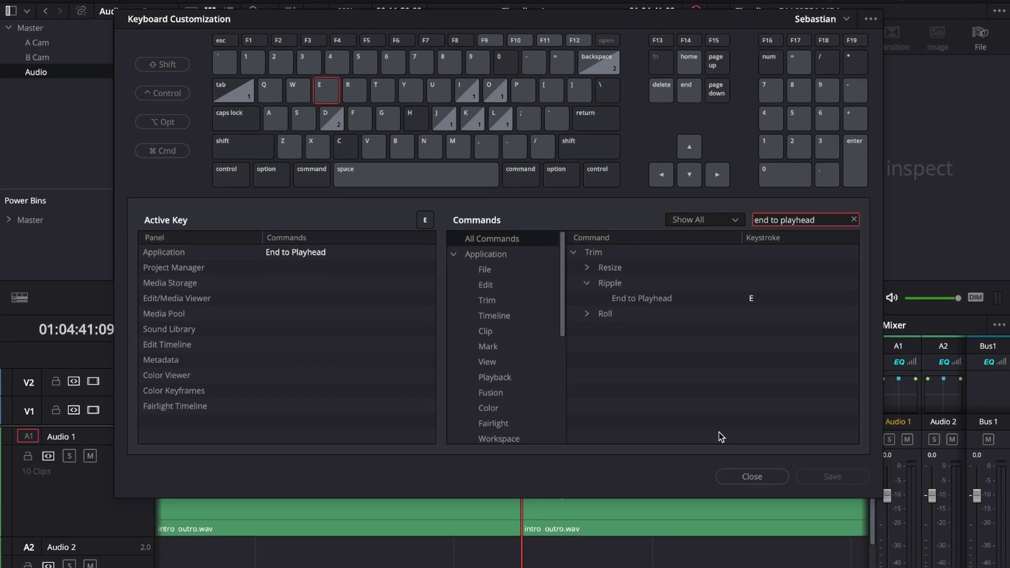
pyautogui.click(740, 475)
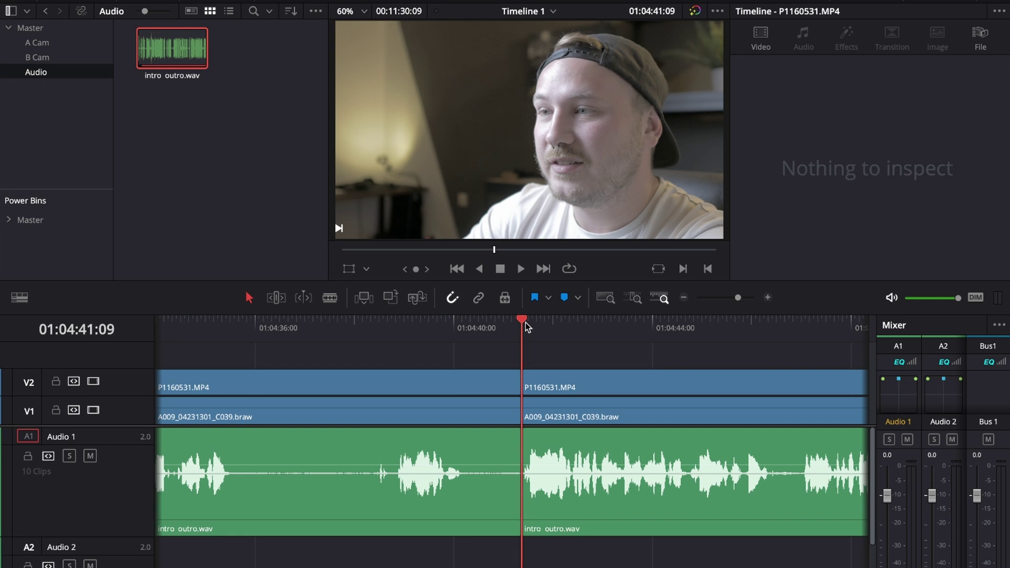
# - Undo the split at 01:04:41:09 and ripple trim the start of both video clips and the audio to that point
pyautogui.moveTo(524, 326)
pyautogui.mouseDown()
pyautogui.moveTo(482, 324)
pyautogui.moveTo(523, 325)
pyautogui.mouseUp()
pyautogui.hotkey('ctrl', 'z')
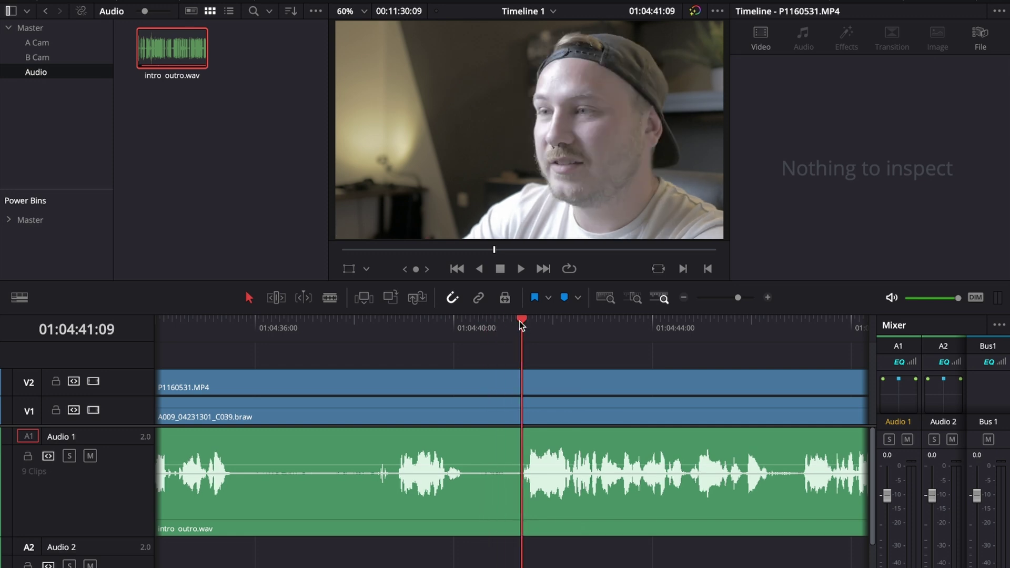
pyautogui.hotkey('ctrl', 'shift', '[')
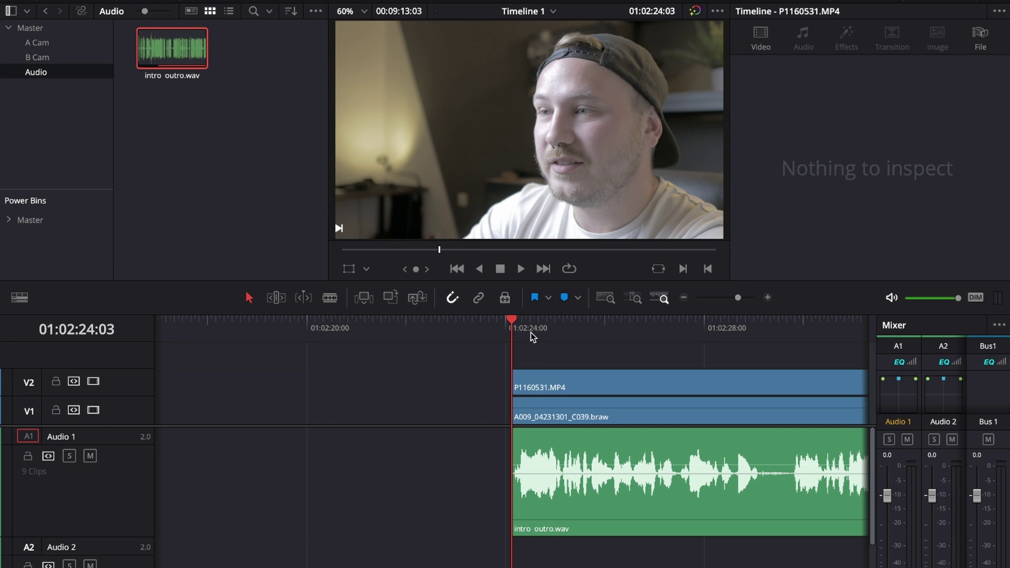
# - Disable the P1160531.MP4 clip on V2 and play the section from 01:02:24:03
pyautogui.click(535, 380)
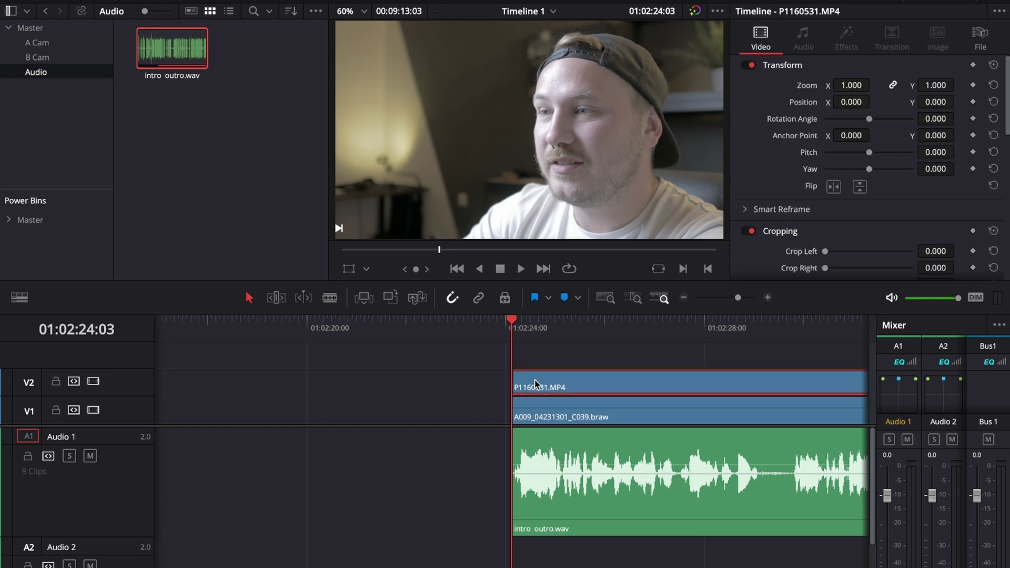
pyautogui.press('d')
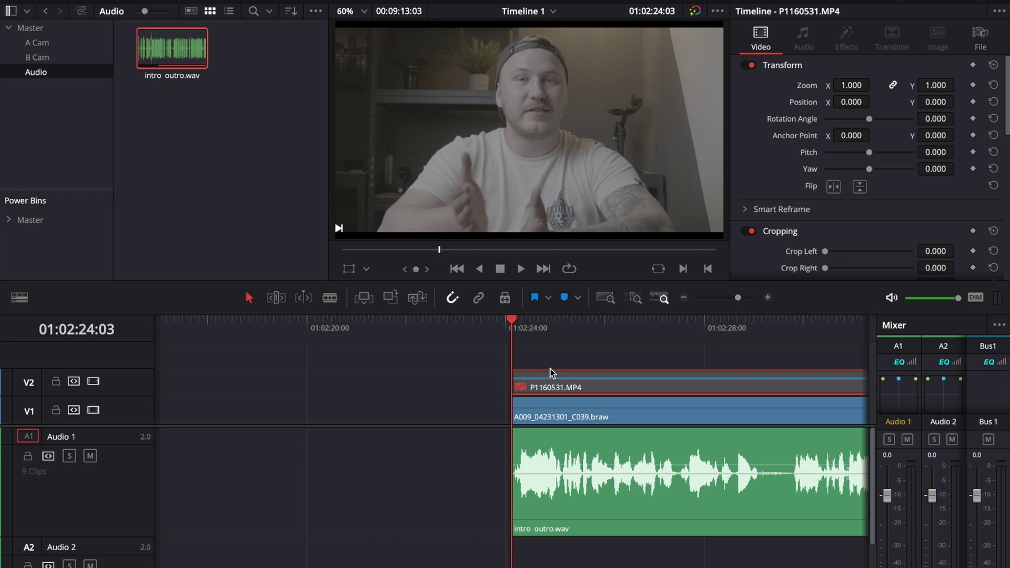
pyautogui.press('space')
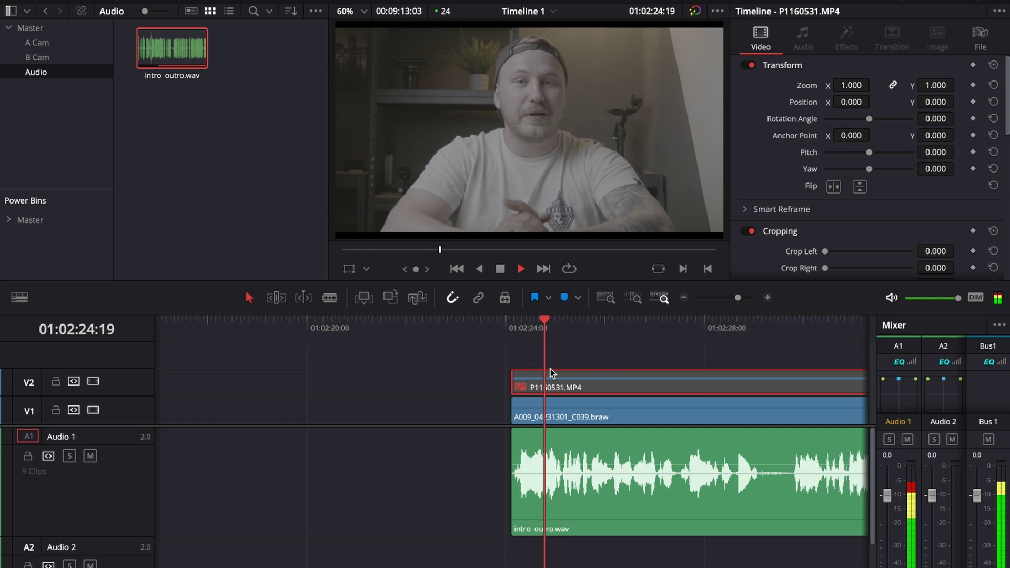
pyautogui.press('space')
# - Replay the speech from 01:02:28:11 and split both video clips and the audio at 01:02:29:03, where the pause begins
pyautogui.click(718, 358)
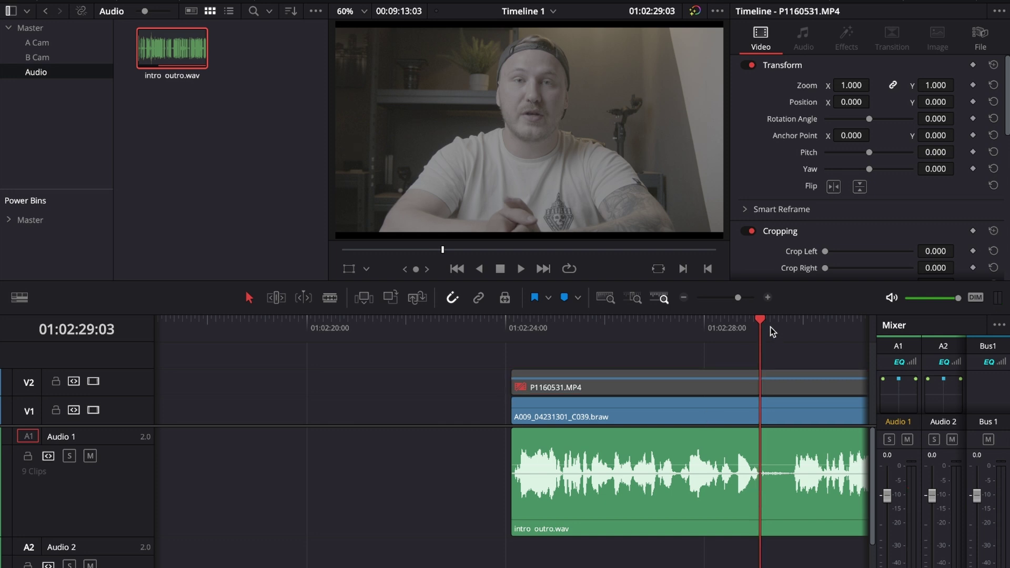
pyautogui.moveTo(757, 319); pyautogui.dragTo(727, 322)
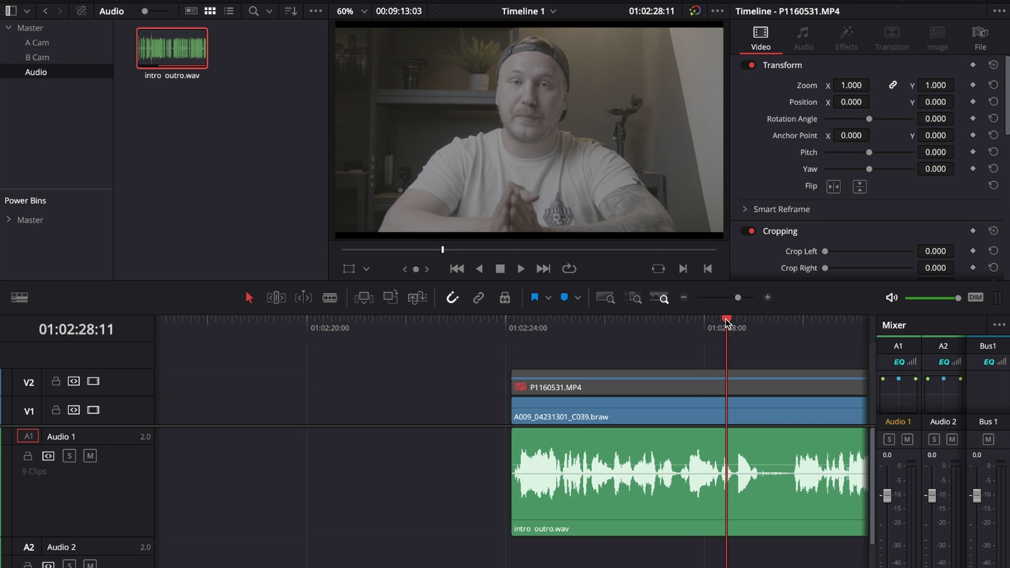
pyautogui.press('space')
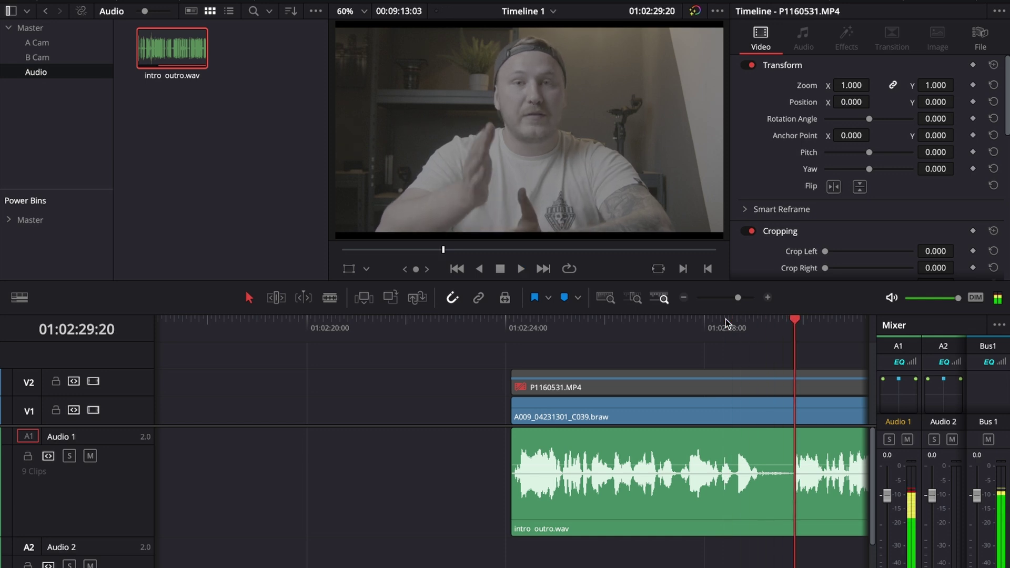
pyautogui.press('space')
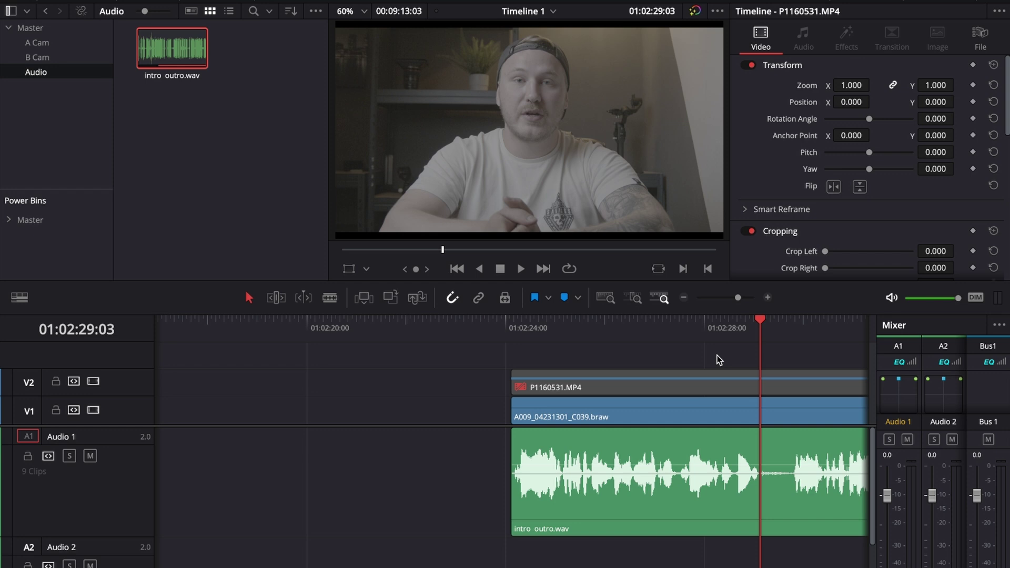
pyautogui.hotkey('ctrl', '\\')
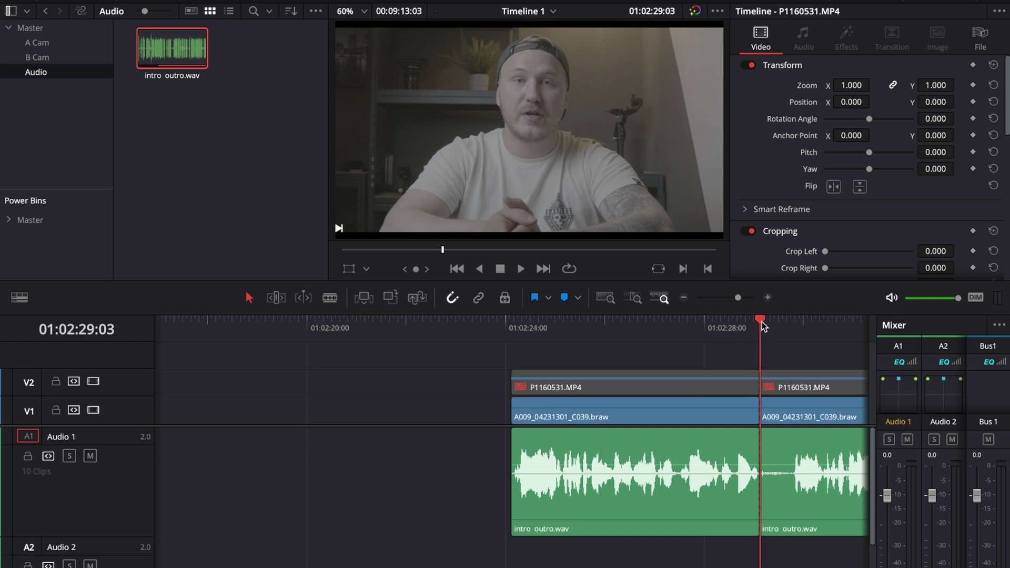
# - Remove the pause by ripple trimming the second section's start from the cut up to 01:02:29:19, where speech resumes
pyautogui.moveTo(765, 321); pyautogui.dragTo(787, 321)
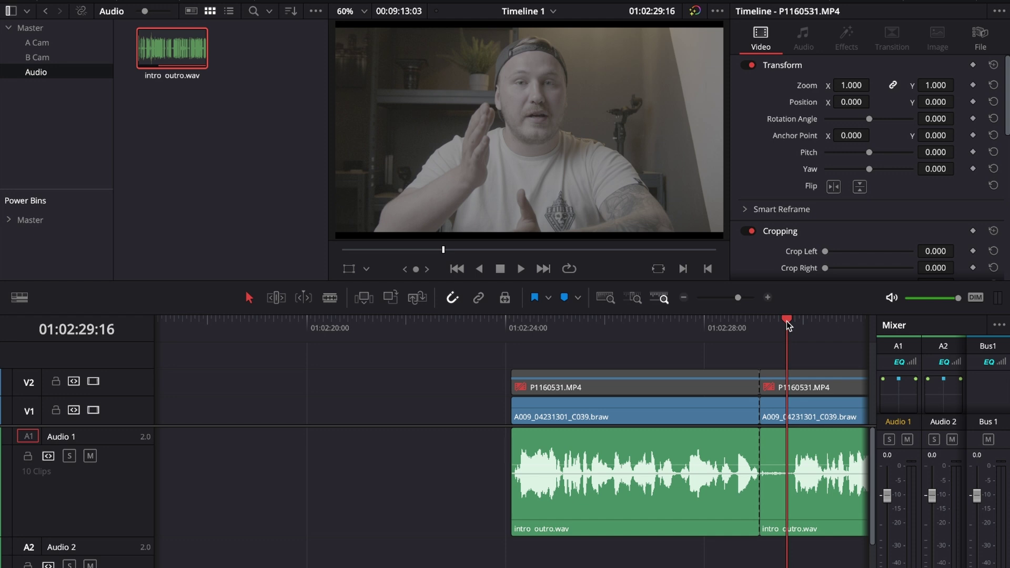
pyautogui.press('Right')
pyautogui.press('Right')
pyautogui.press('Right')
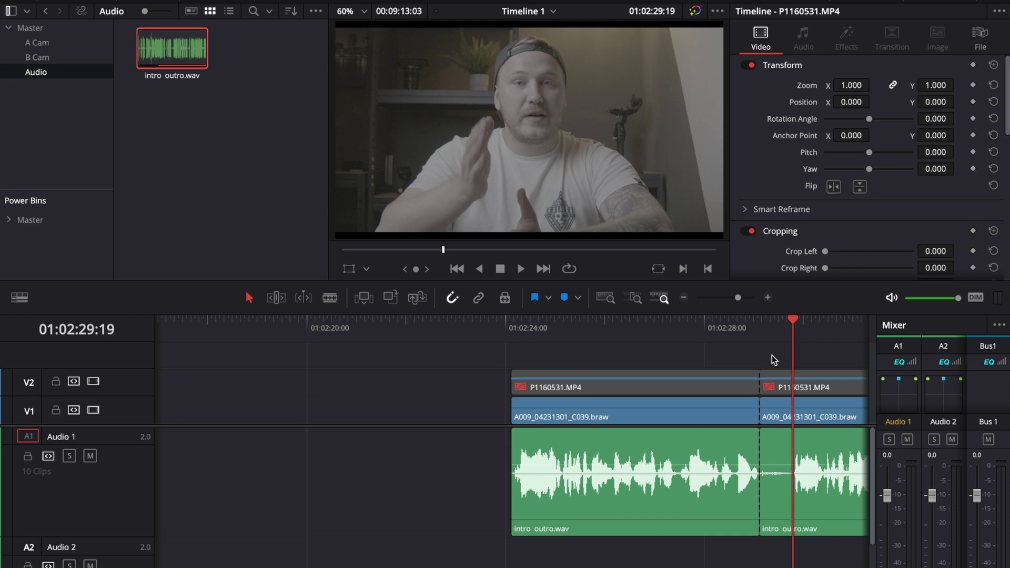
pyautogui.moveTo(772, 362); pyautogui.dragTo(783, 421)
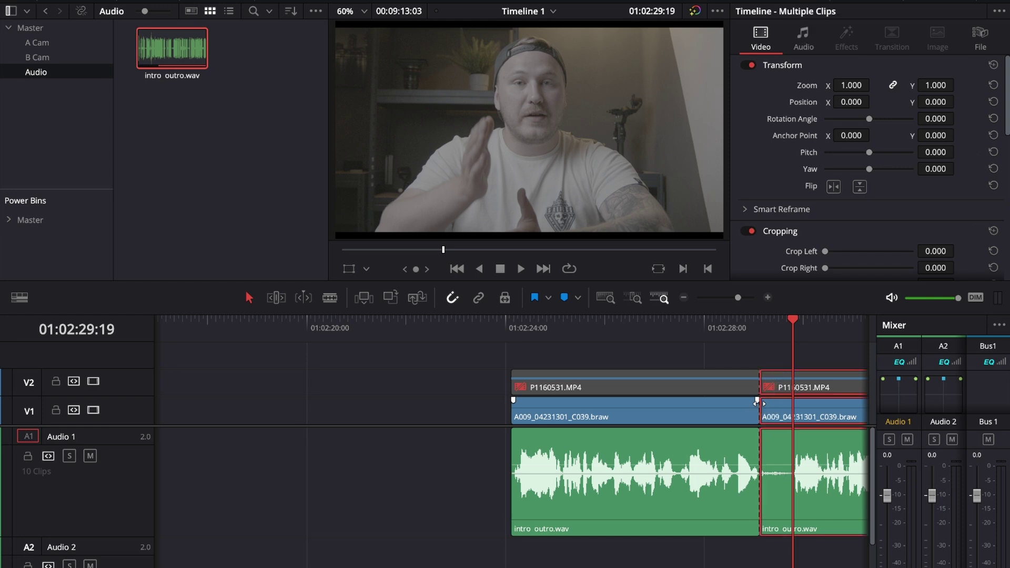
pyautogui.click(774, 355)
pyautogui.press('Up')
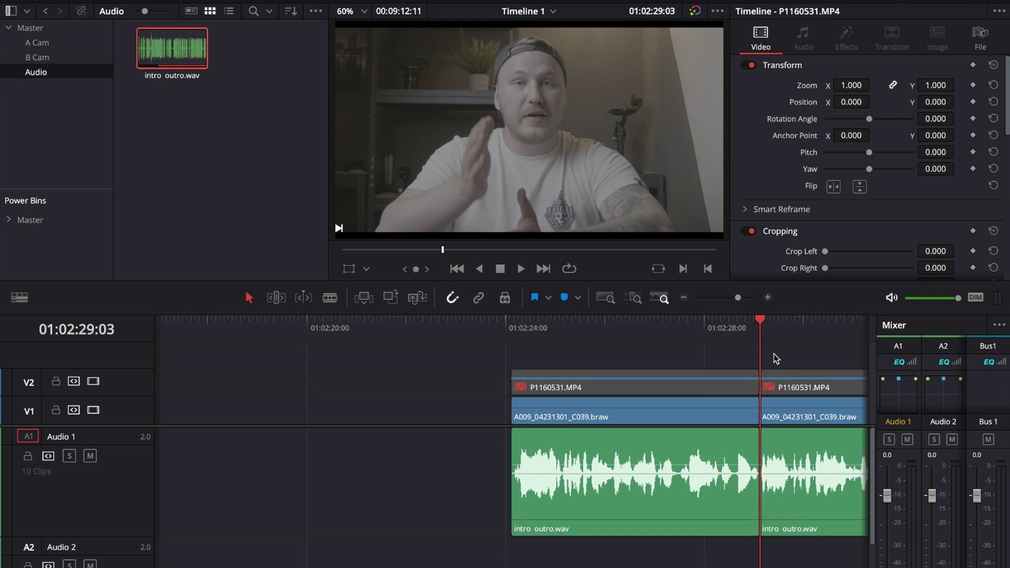
# - Play across the cut from 01:02:27:22 to check how the two sections join
pyautogui.click(697, 361)
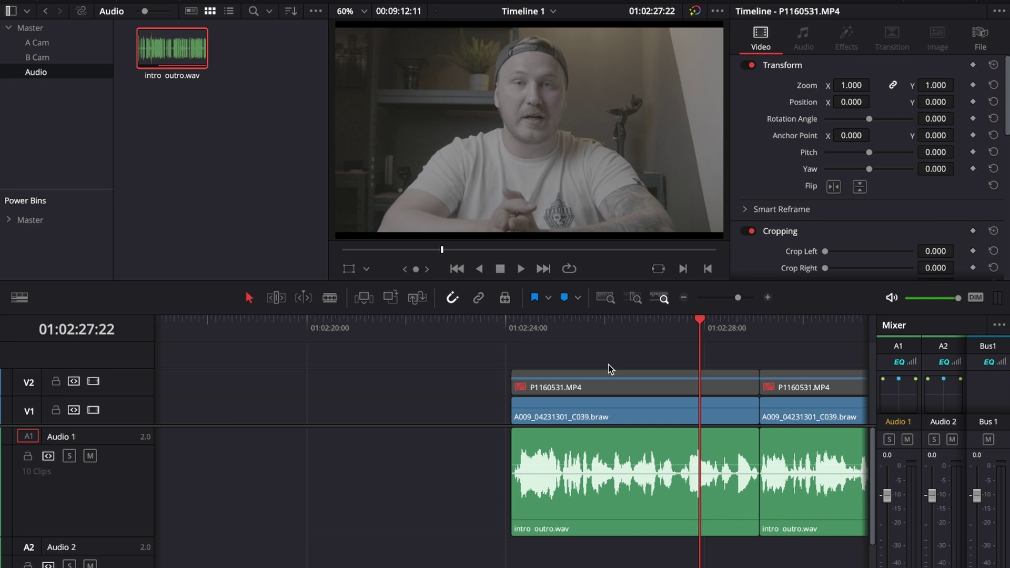
pyautogui.press('space')
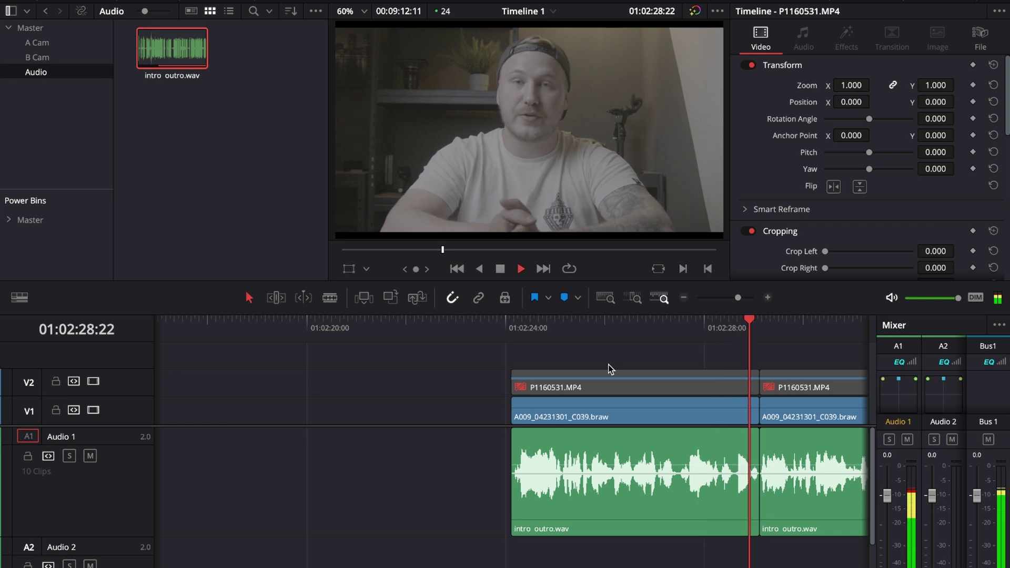
pyautogui.press('space')
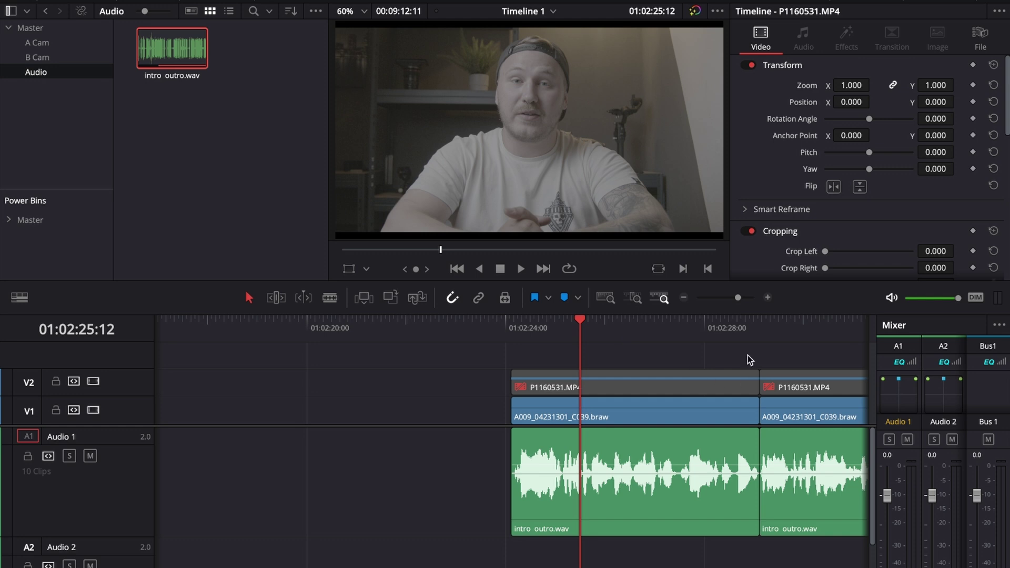
# - Delete the disabled P1160531.MP4 clip above the first section and enable the P1160531.MP4 clip that starts at 01:02:29:03
pyautogui.click(630, 384)
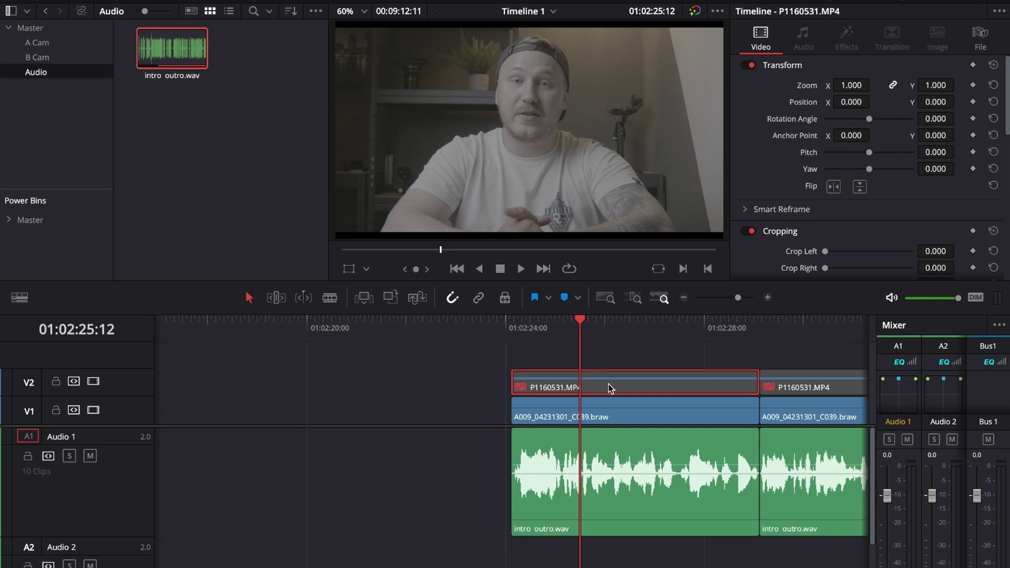
pyautogui.press('BackSpace')
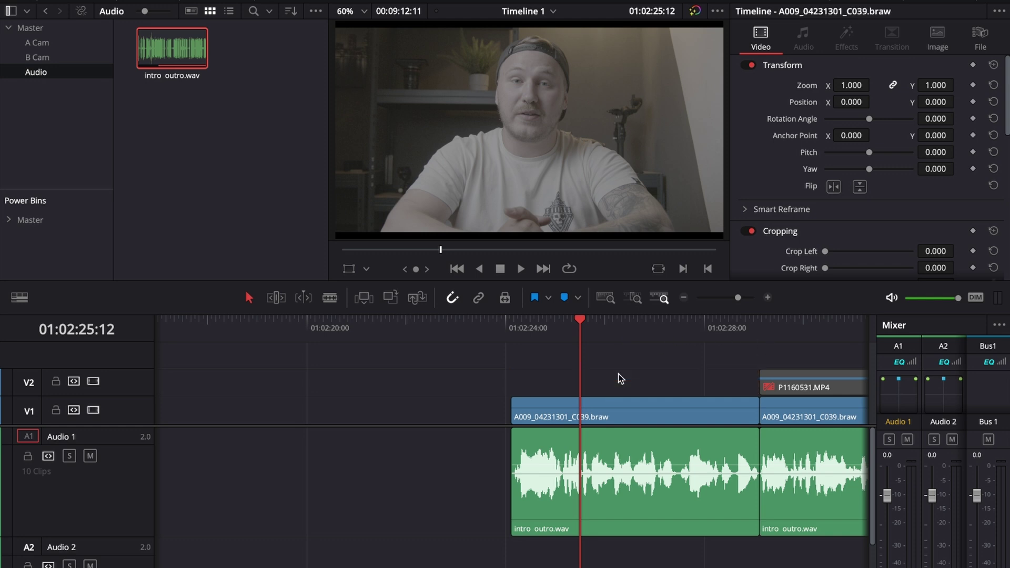
pyautogui.click(753, 321)
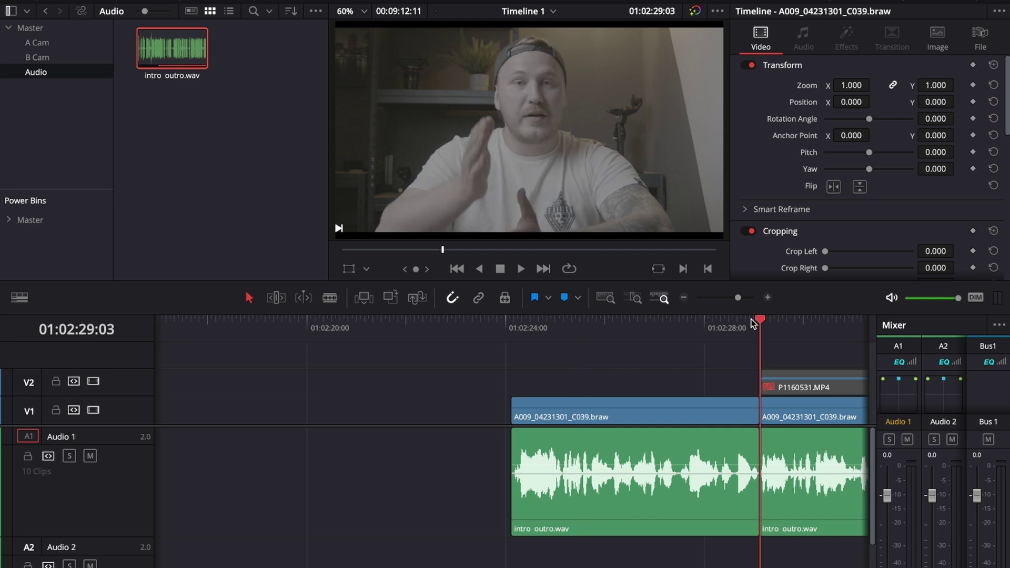
pyautogui.click(788, 386)
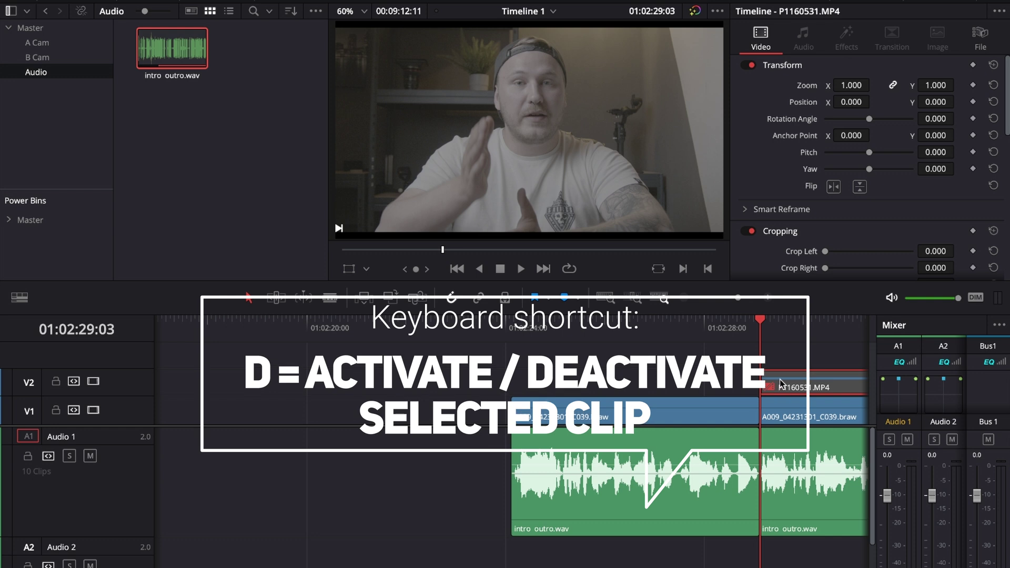
pyautogui.press('d')
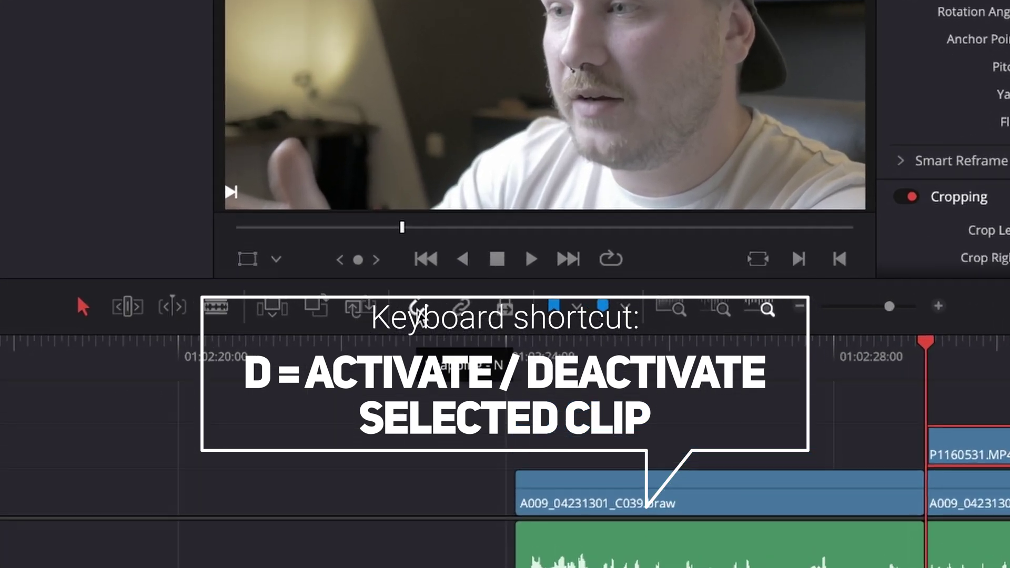
pyautogui.hscroll(5, 463, 384)
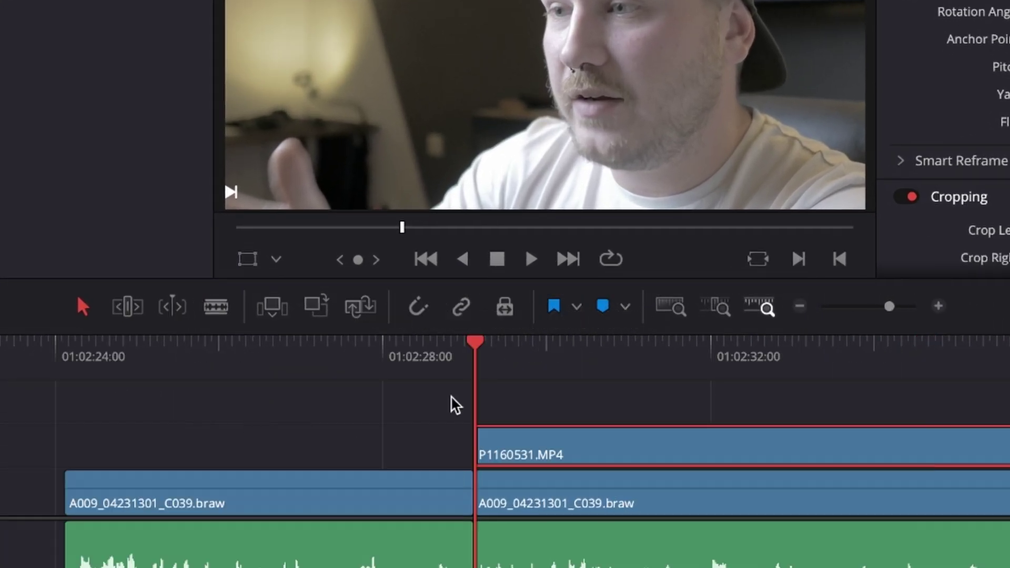
# - With snapping off, extend the start of the P1160531.MP4 clip about two frames before the cut at 01:02:29:03
pyautogui.click(418, 306)
pyautogui.press('n')
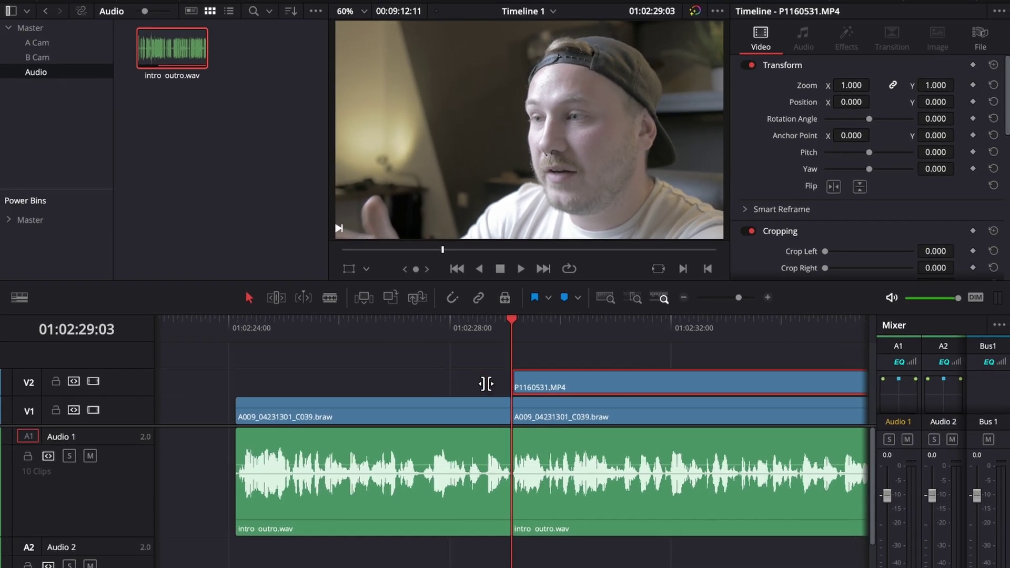
pyautogui.scroll(2, 485, 384)
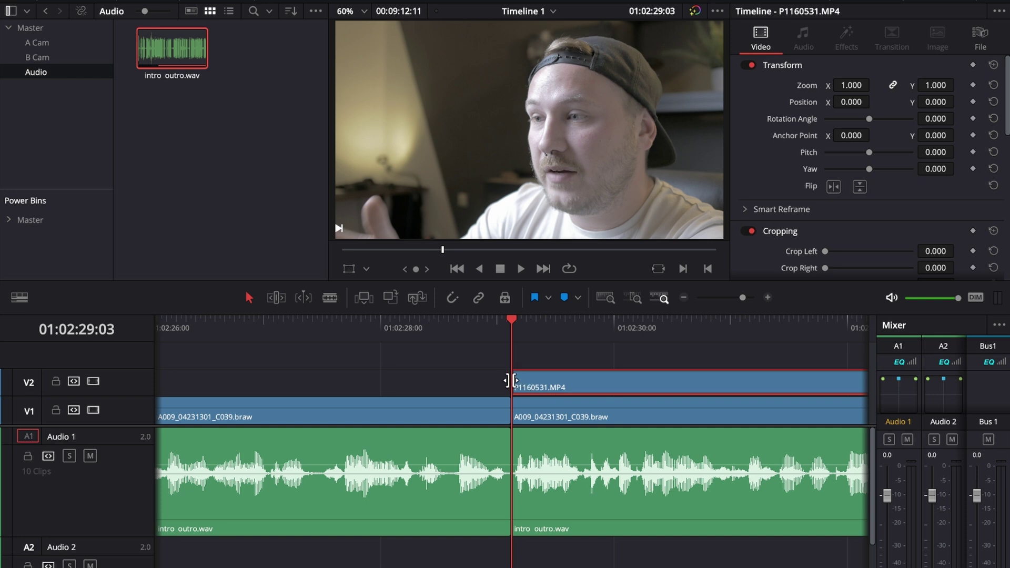
pyautogui.press('Left')
pyautogui.press('Left')
pyautogui.press('Left')
pyautogui.press('Left')
pyautogui.press('Left')
pyautogui.press('Left')
pyautogui.press('Left')
pyautogui.press('Left')
pyautogui.press('Left')
pyautogui.press('Left')
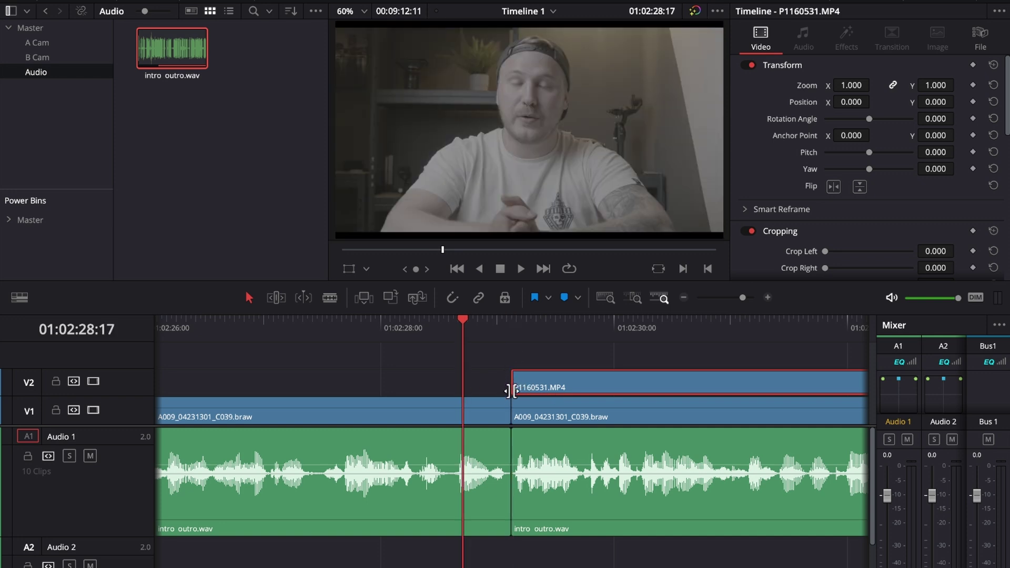
pyautogui.moveTo(511, 377); pyautogui.dragTo(503, 377)
# - Play from 01:02:27:12 across the cut to check the switch to the second camera angle
pyautogui.click(321, 321)
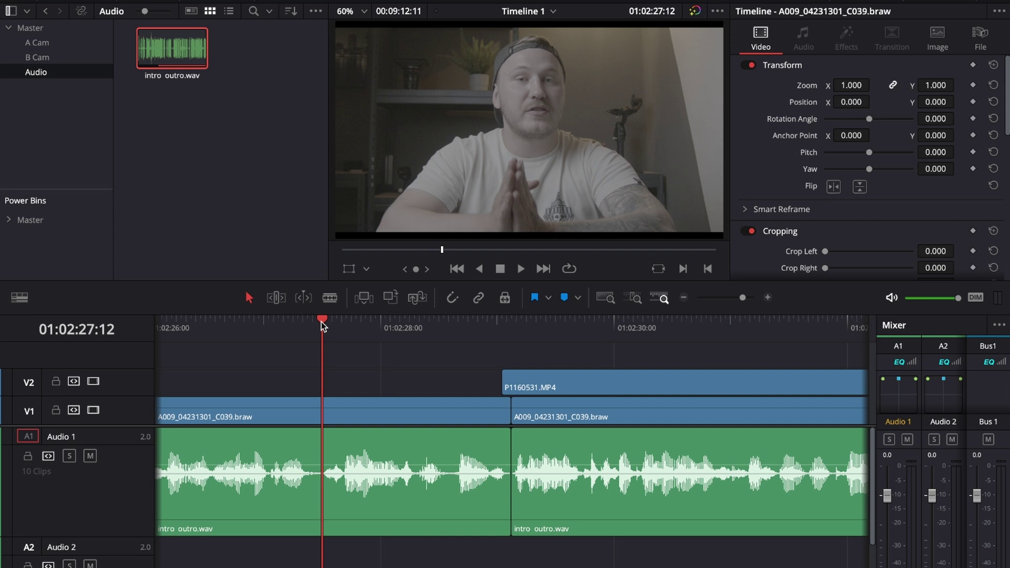
pyautogui.press('space')
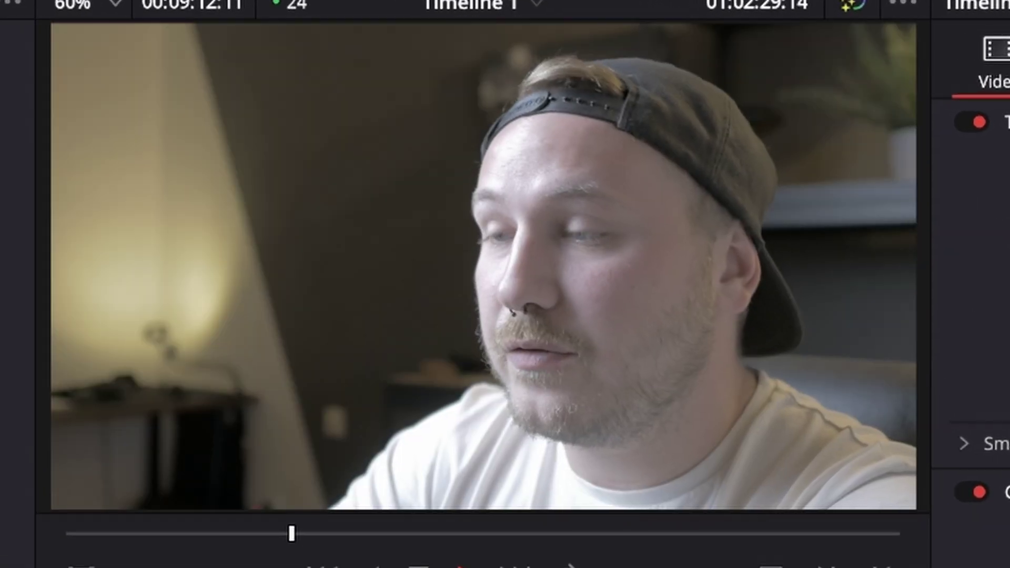
pyautogui.press('space')
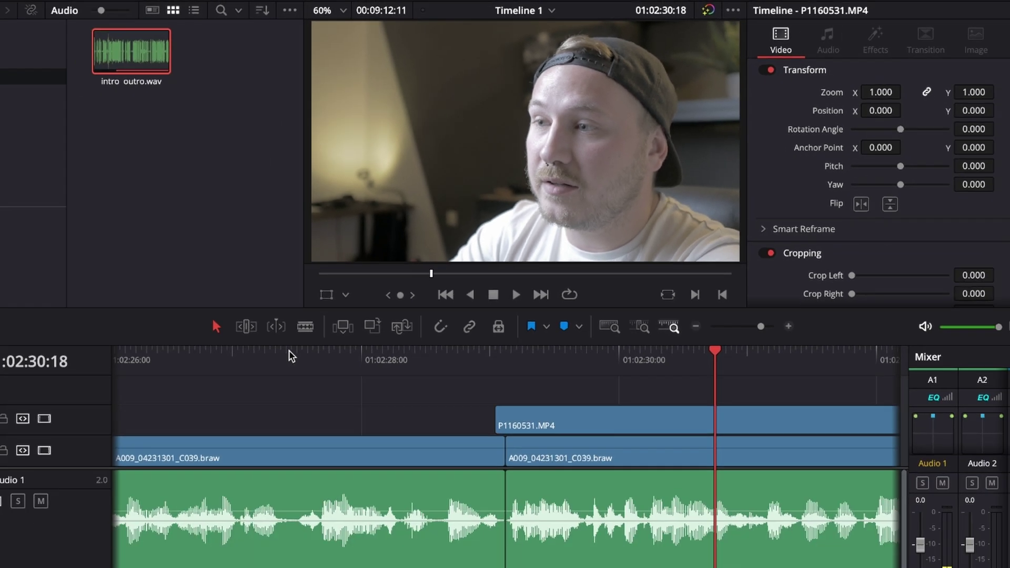
# - Split both video clips and the audio at 01:02:31:02 and disable the P1160531.MP4 clip after the cut
pyautogui.hotkey('ctrl', '-')
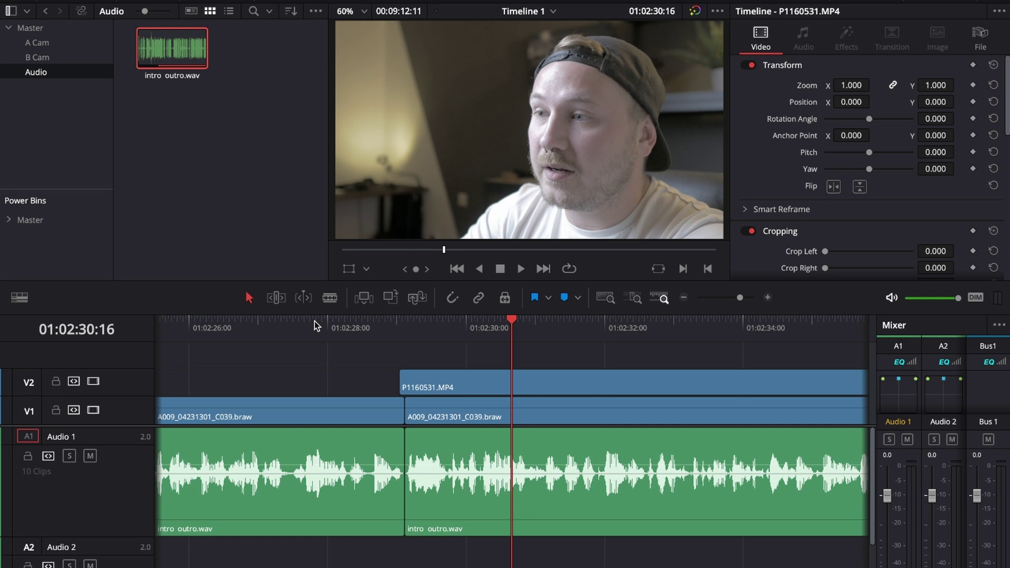
pyautogui.click(540, 320)
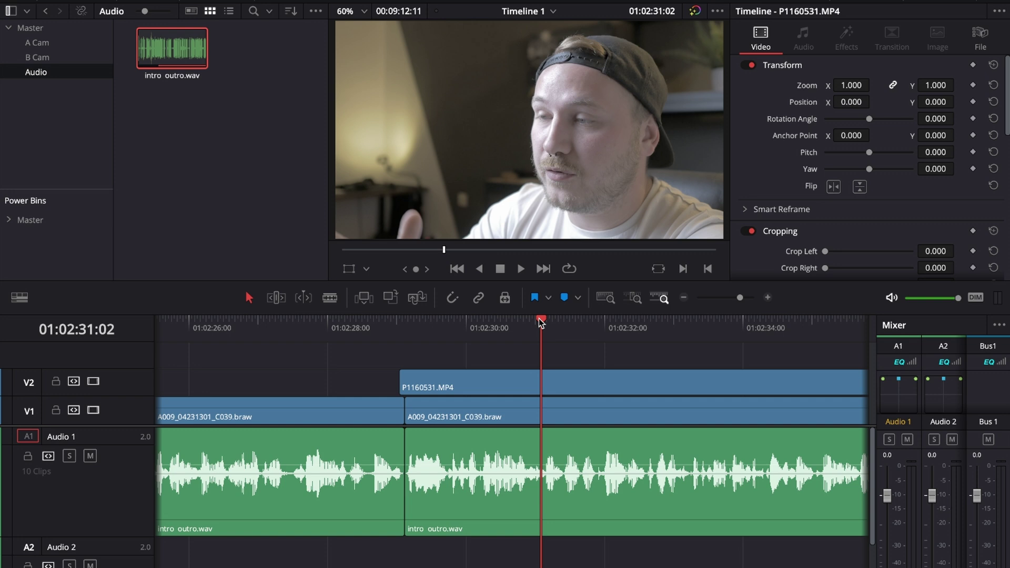
pyautogui.press('w')
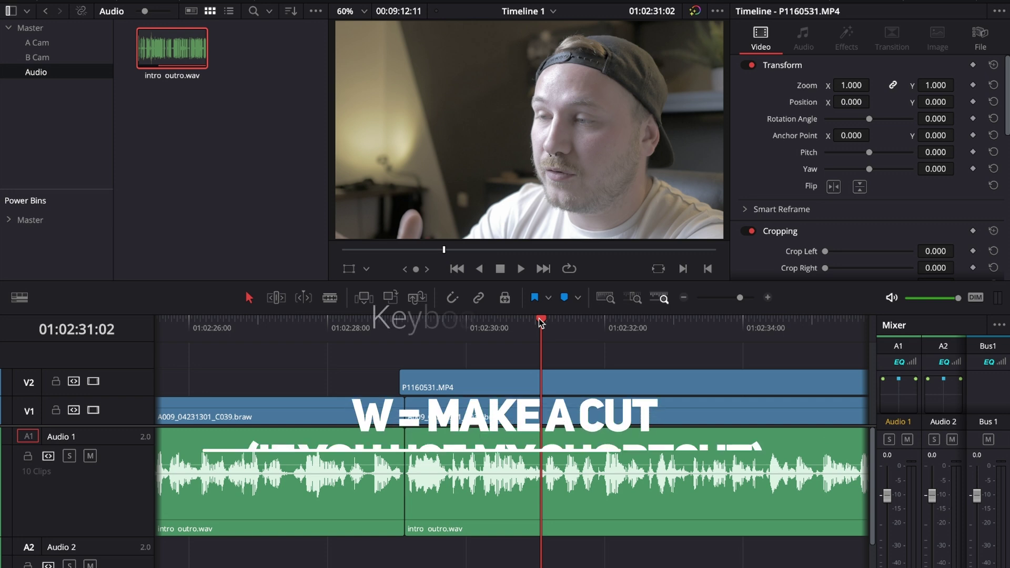
pyautogui.click(562, 387)
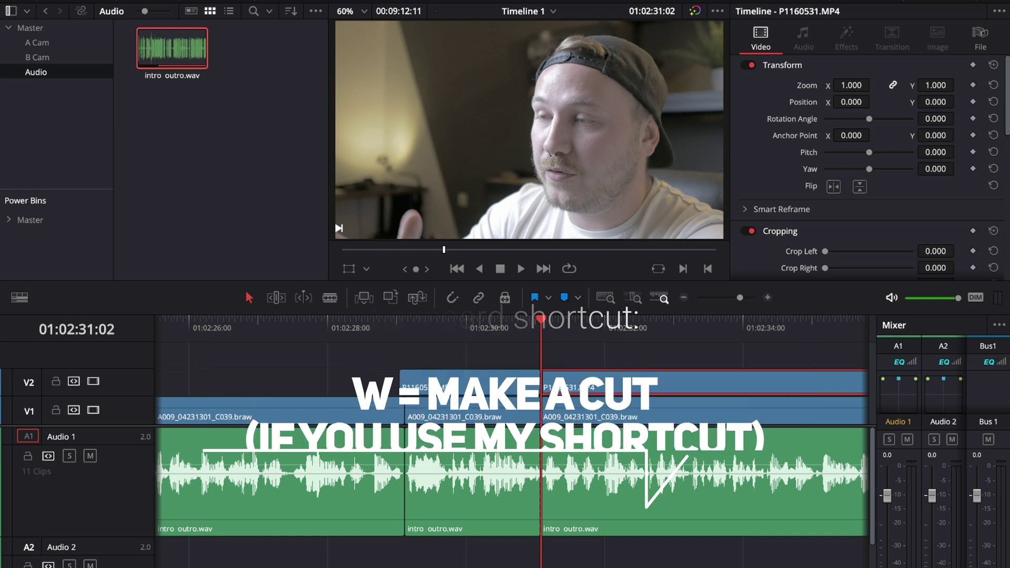
pyautogui.press('d')
# - Play from 01:02:28:09 through both cuts to check the angle changes
pyautogui.click(354, 320)
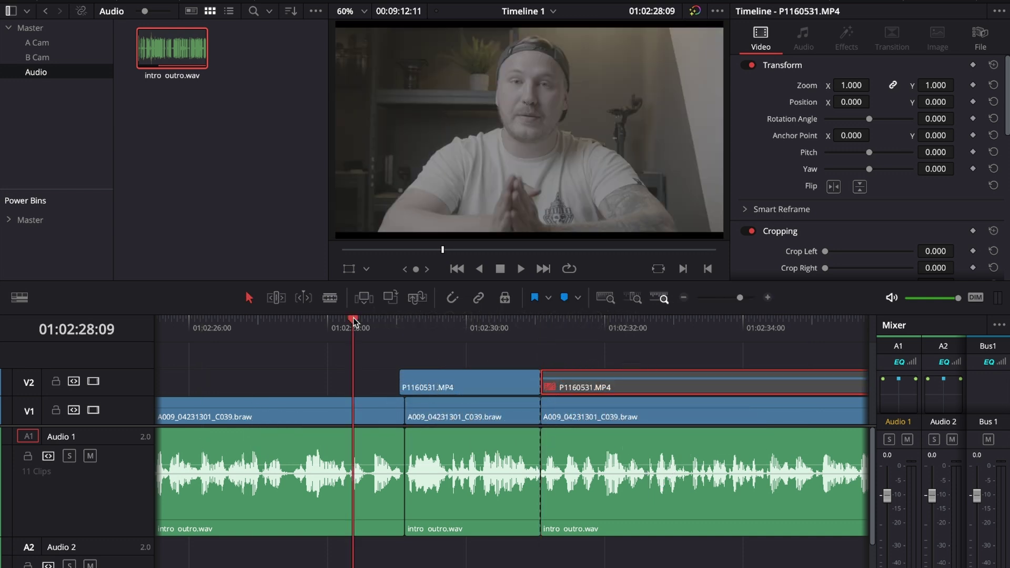
pyautogui.press('space')
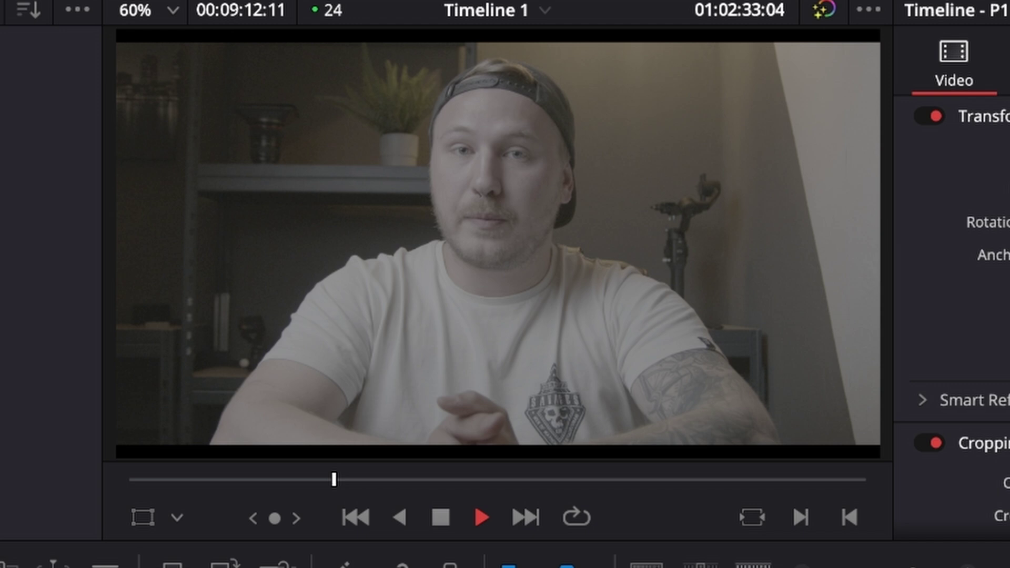
pyautogui.press('space')
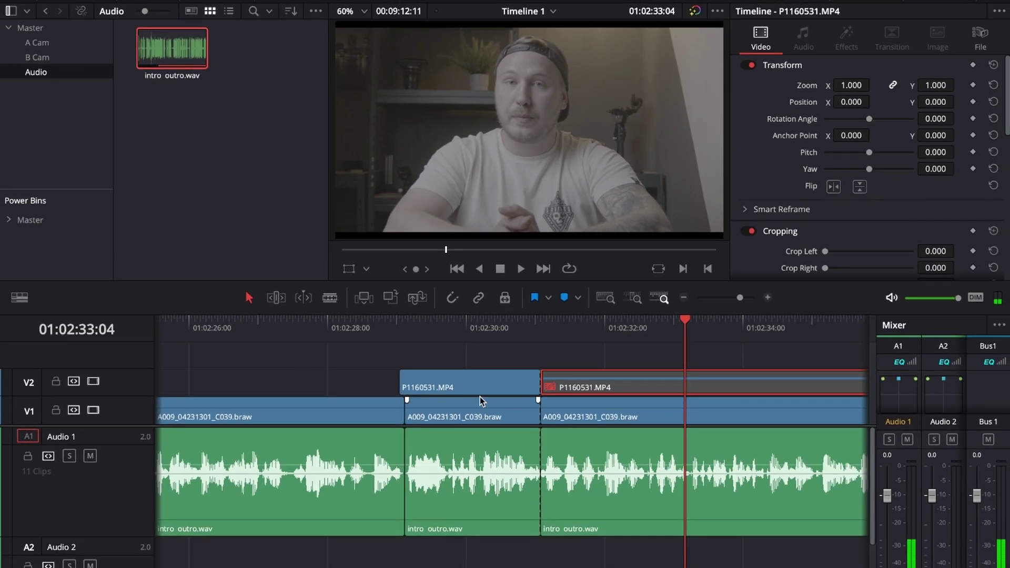
# - Roll the V2 edit point between the enabled and disabled P1160531.MP4 clips from the audio cut to 01:02:31:04
pyautogui.click(541, 325)
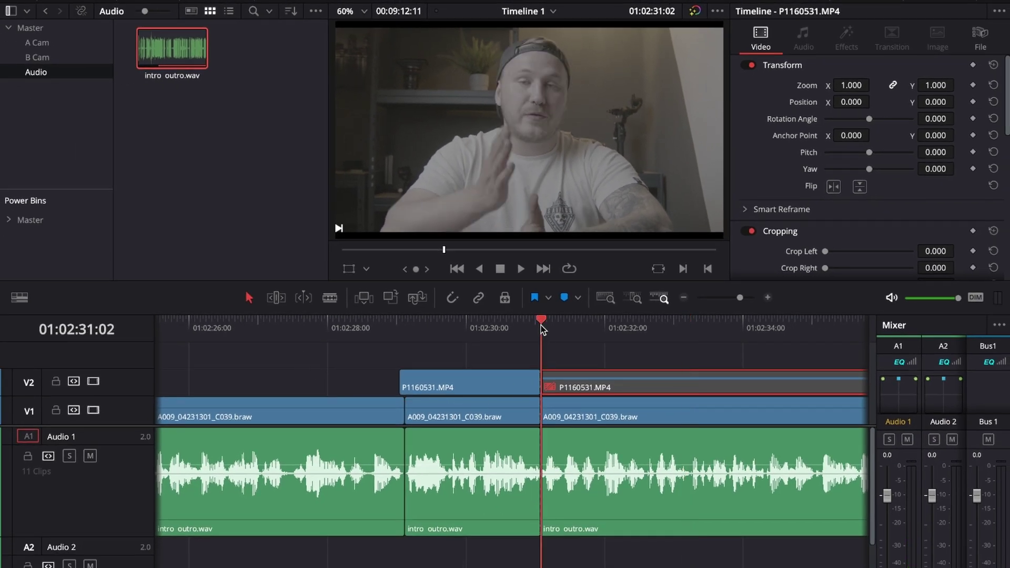
pyautogui.scroll(3, 541, 325)
pyautogui.click(531, 316)
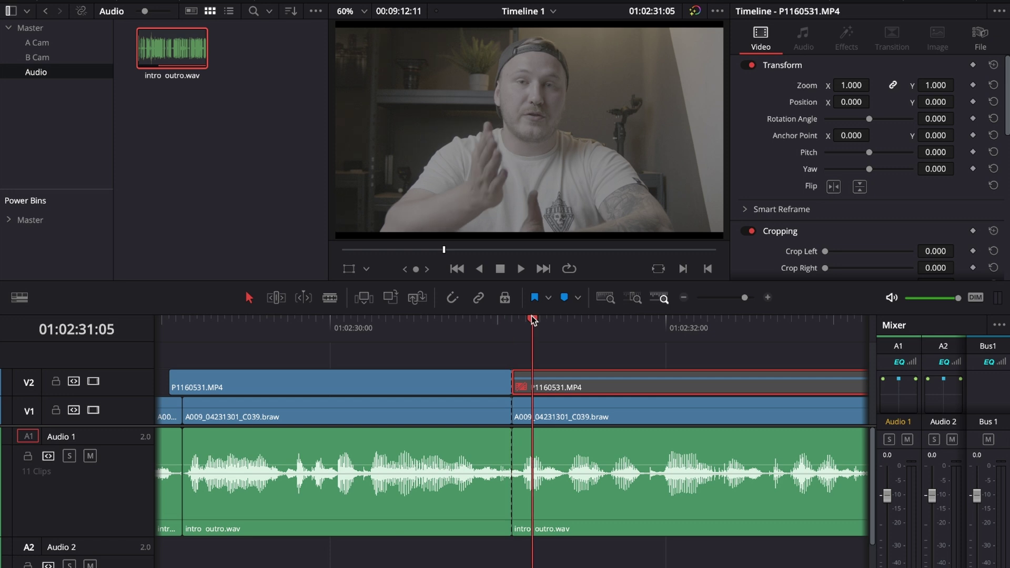
pyautogui.press('Left')
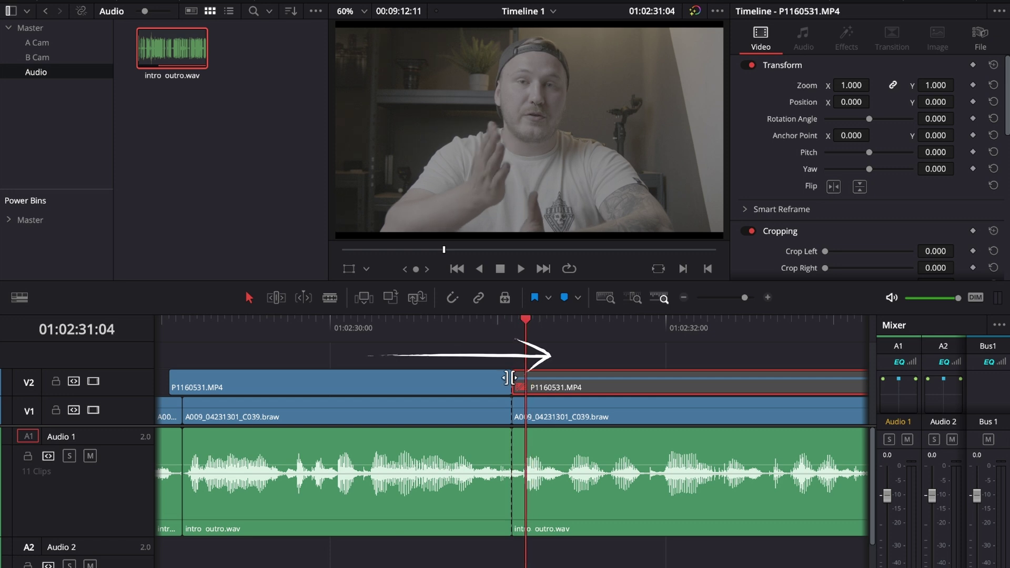
pyautogui.moveTo(513, 377); pyautogui.dragTo(526, 376)
# - Play from 01:02:29:23 across the rolled V2 edit to check the switch back to the first camera
pyautogui.click(405, 322)
pyautogui.click(323, 326)
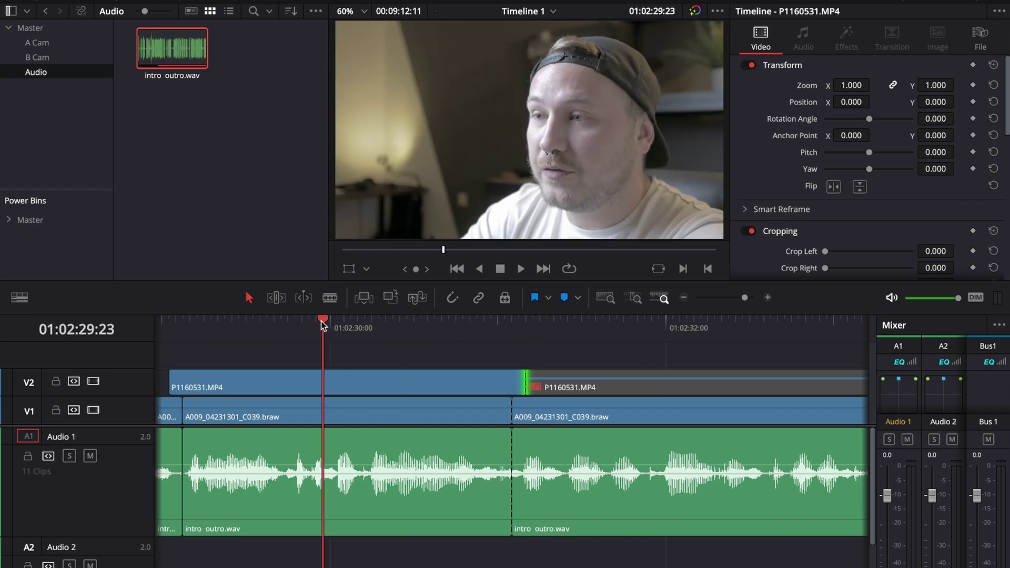
pyautogui.press('space')
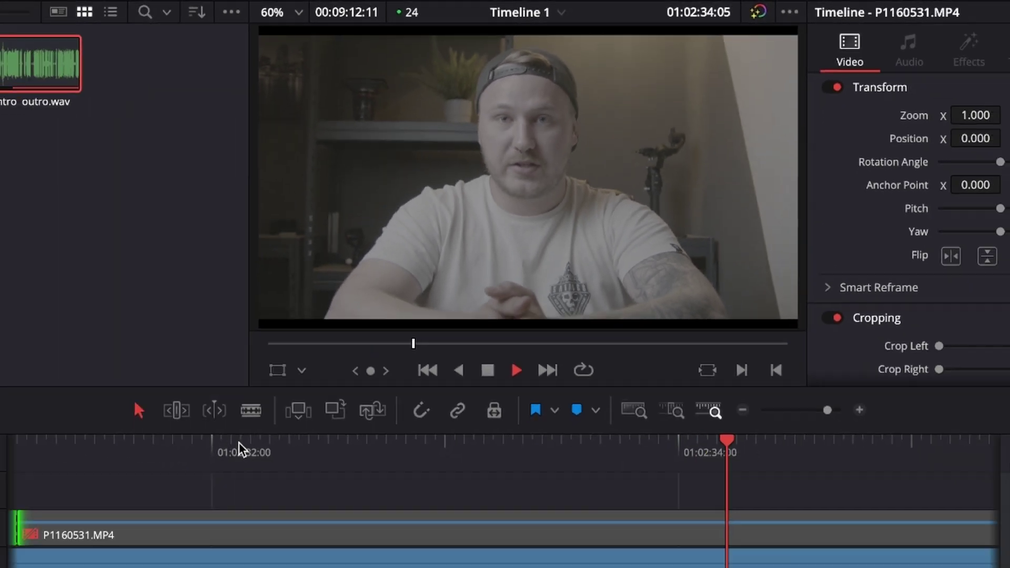
pyautogui.press('space')
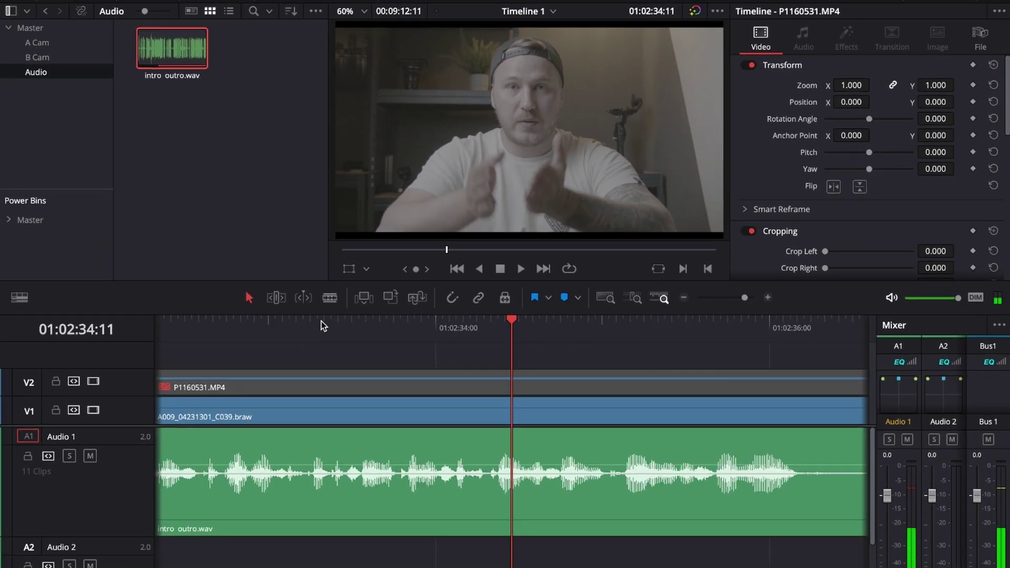
# - Play on from 01:02:34:11 to the next pause and split both video clips and the audio at 01:02:36:05
pyautogui.scroll(-4, 239, 443)
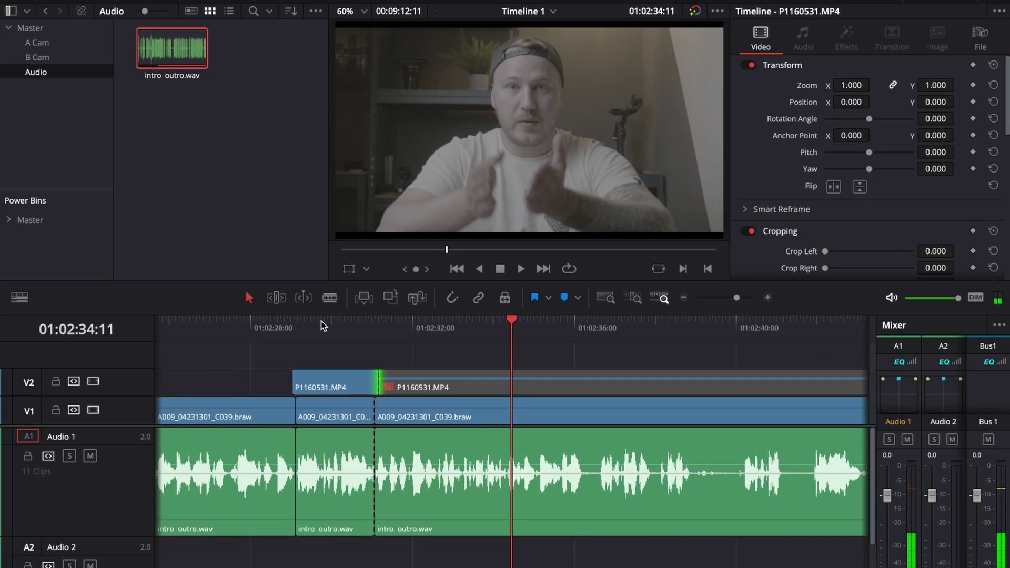
pyautogui.press('space')
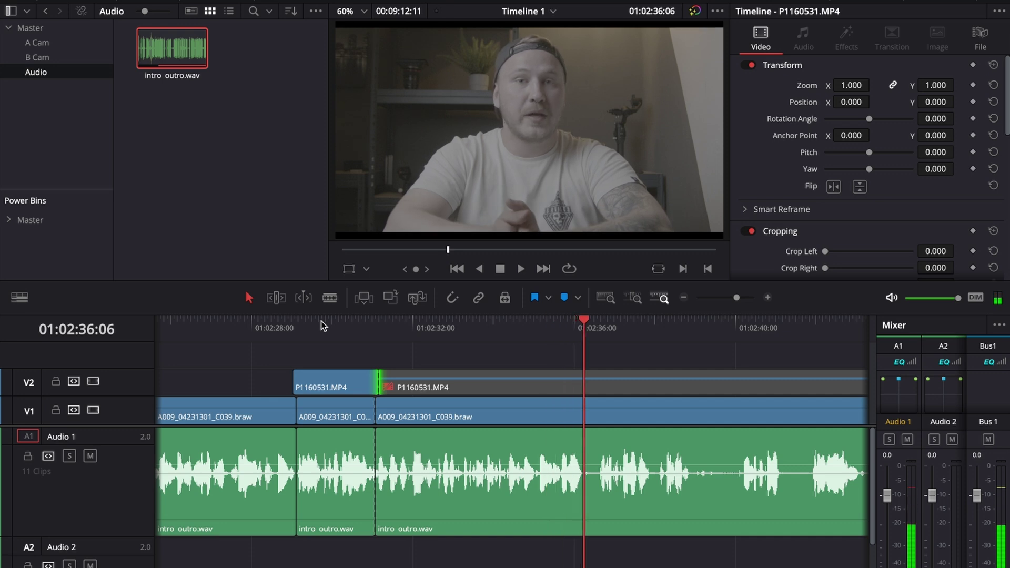
pyautogui.scroll(4, 513, 380)
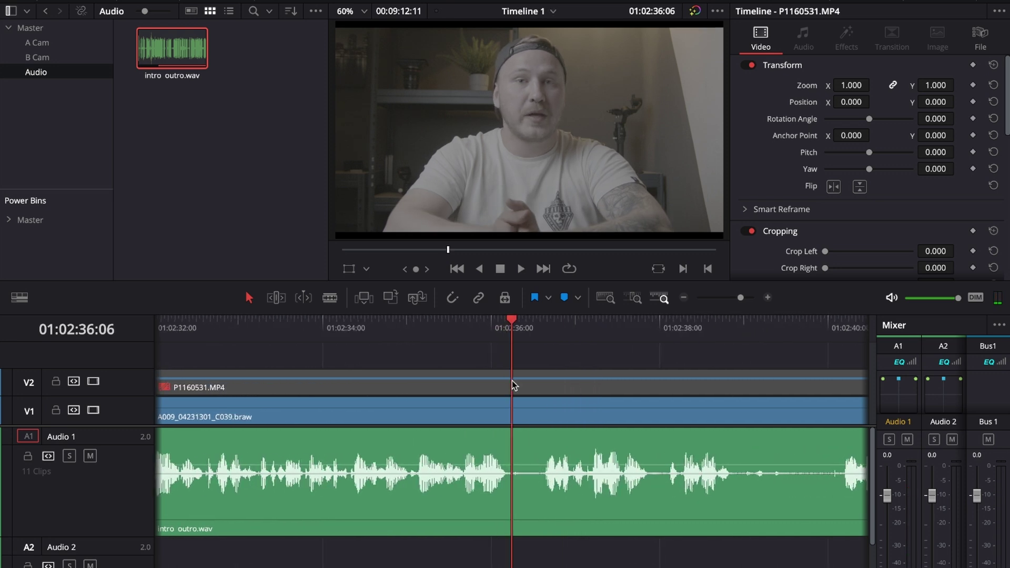
pyautogui.scroll(1, 513, 381)
pyautogui.click(508, 323)
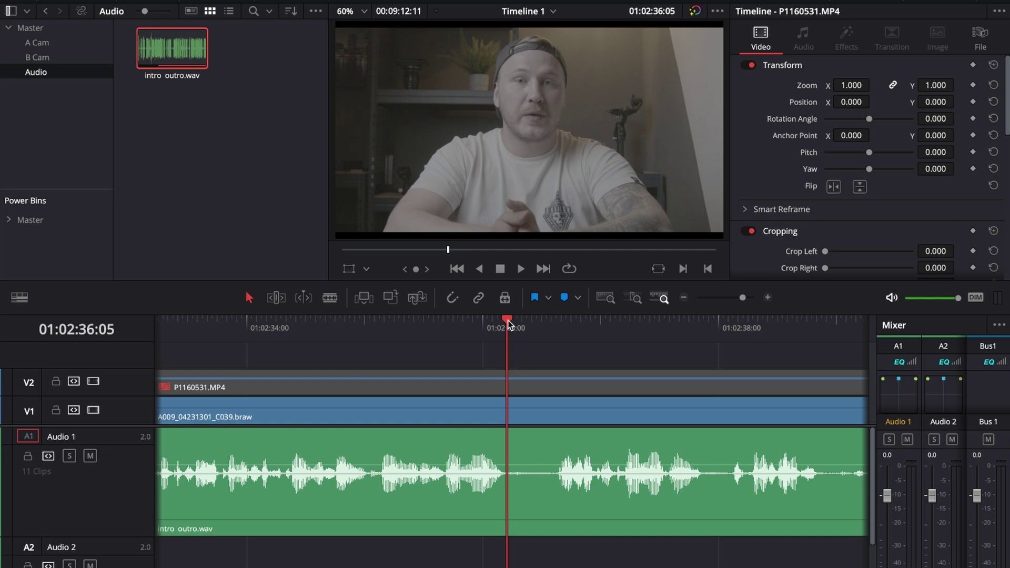
pyautogui.hotkey('ctrl', 'b')
# - Ripple trim the pause after the cut up to 01:02:36:15 and enable the P1160531.MP4 clip that follows the cut
pyautogui.moveTo(508, 324); pyautogui.dragTo(556, 325)
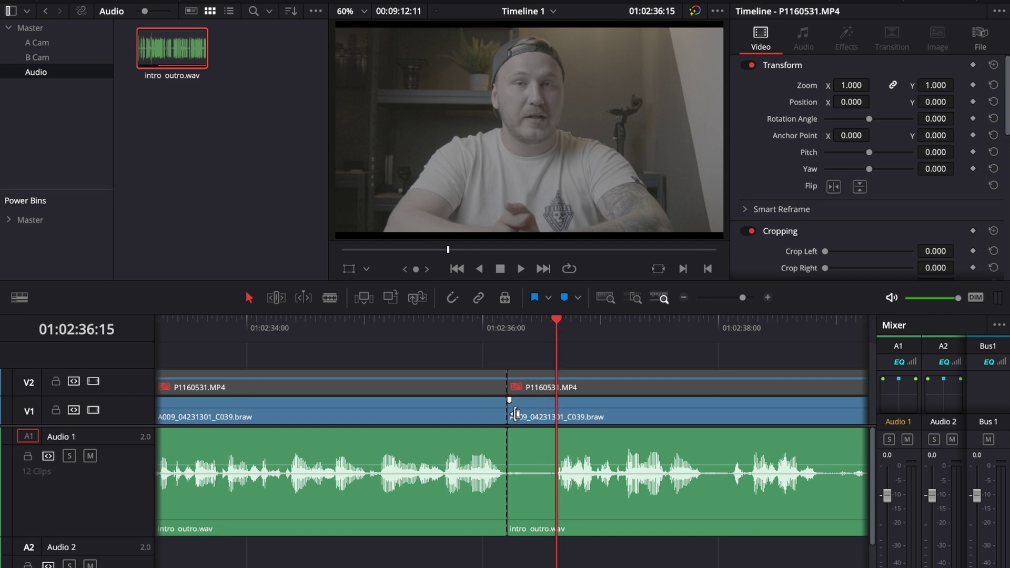
pyautogui.hotkey('ctrl', 'shift', '[')
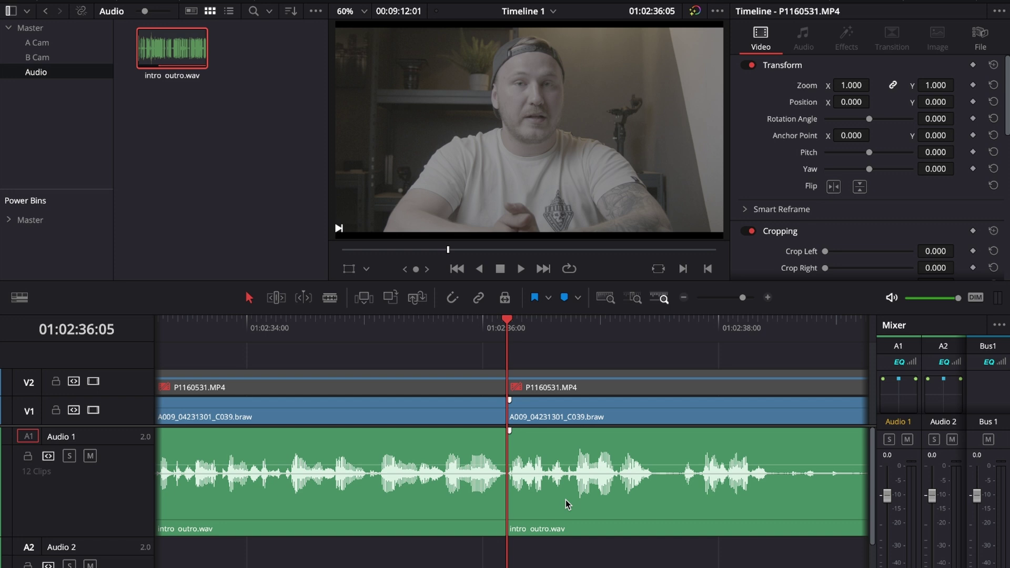
pyautogui.click(536, 388)
pyautogui.press('d')
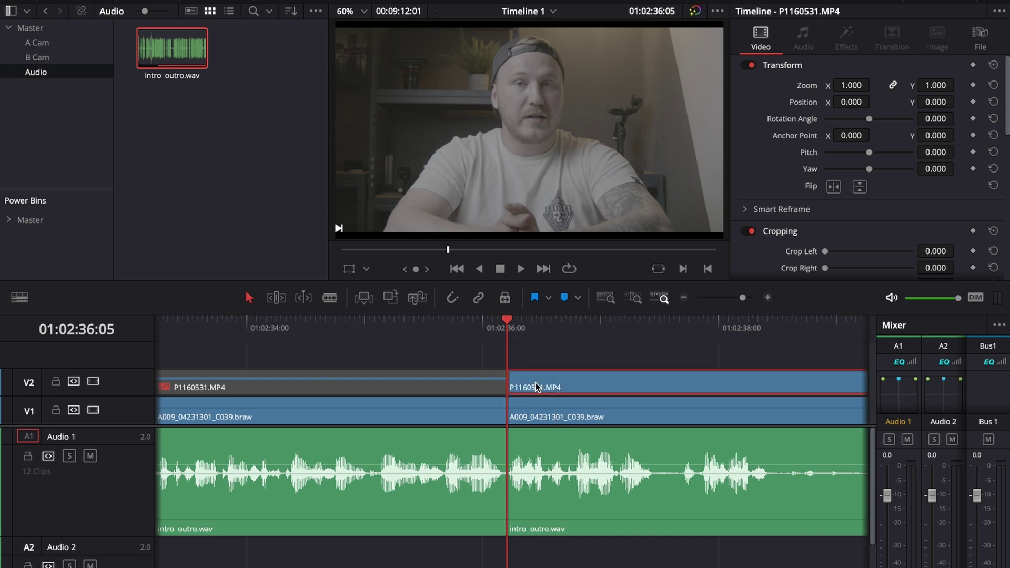
# - Roll the V2 edit point at 01:02:36:05 about one frame earlier than the audio cut
pyautogui.press('Left')
pyautogui.press('Left')
pyautogui.press('Left')
pyautogui.press('Left')
pyautogui.press('Left')
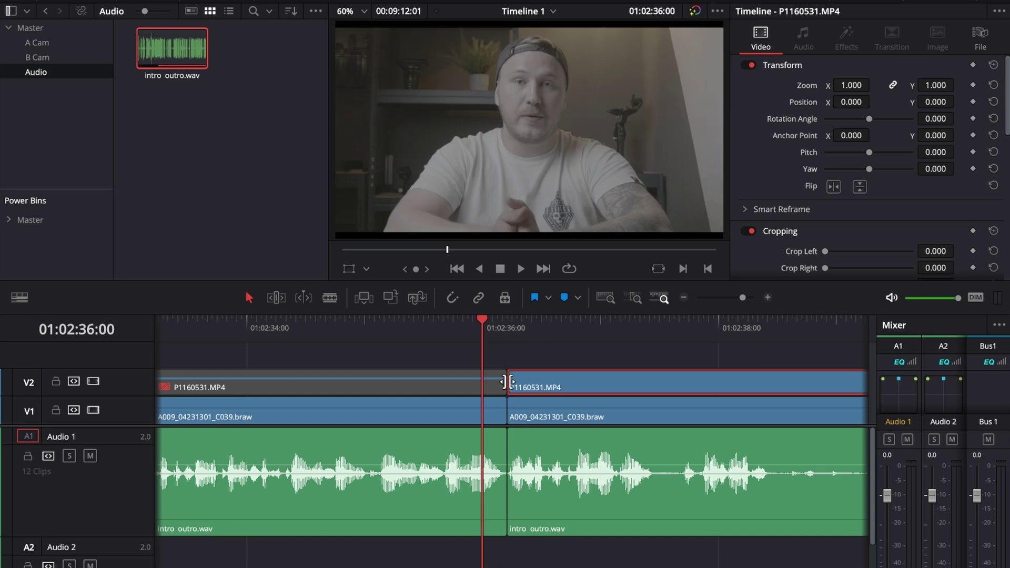
pyautogui.moveTo(506, 382); pyautogui.dragTo(501, 382)
# - Play from 01:02:34:07 across the newest cut to check the early angle change
pyautogui.moveTo(375, 337); pyautogui.dragTo(281, 333)
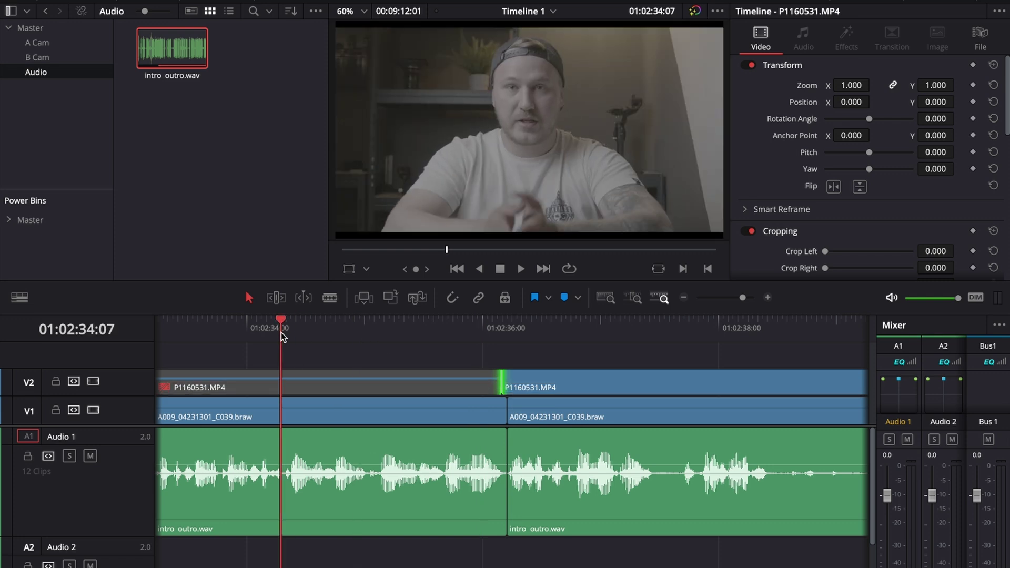
pyautogui.press('space')
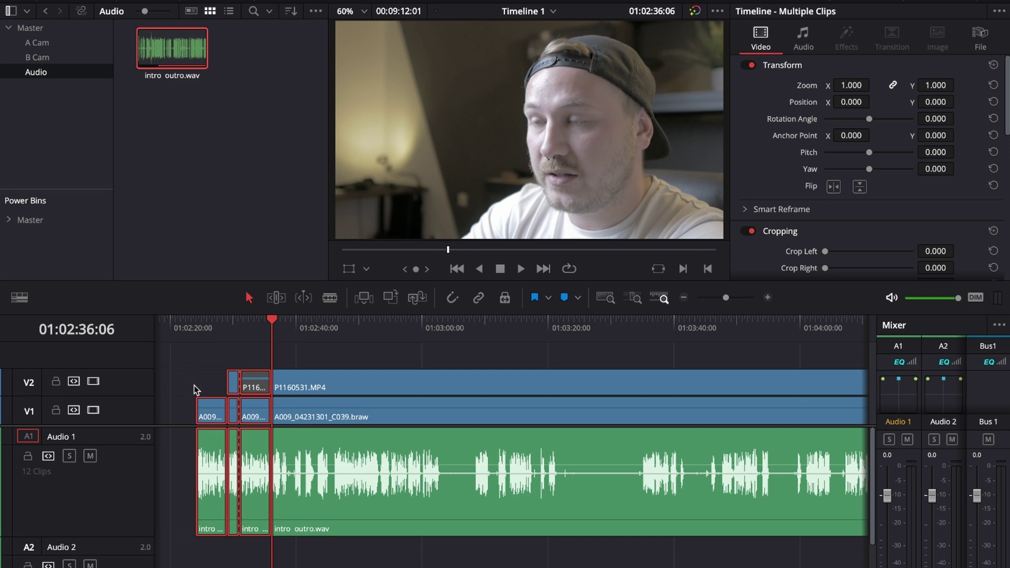
# - Review the edited sections at the start of the timeline and skim the pauses in the uncut remainder up to 01:04:33:19
pyautogui.moveTo(192, 324); pyautogui.dragTo(335, 328)
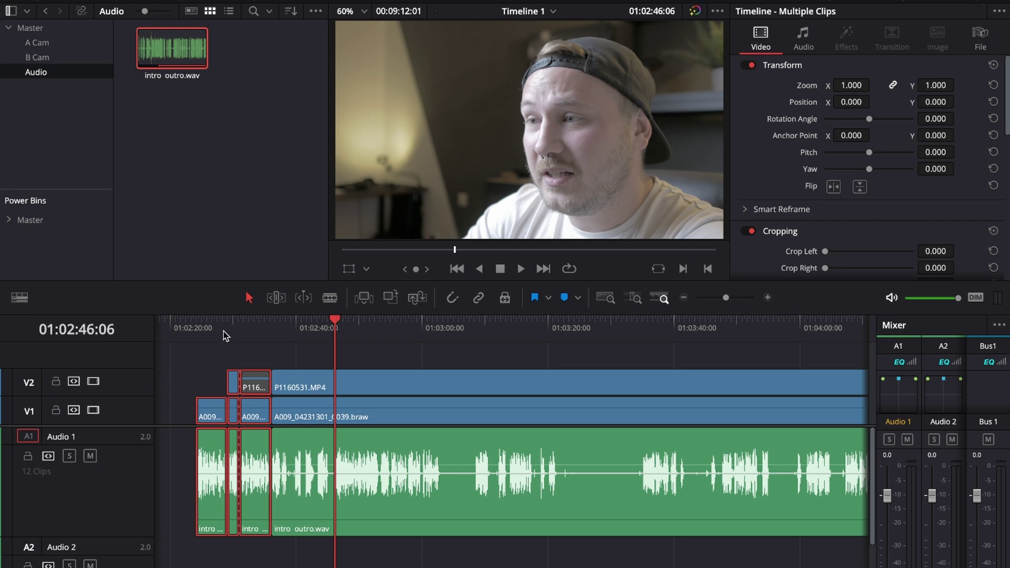
pyautogui.moveTo(201, 356); pyautogui.dragTo(263, 465)
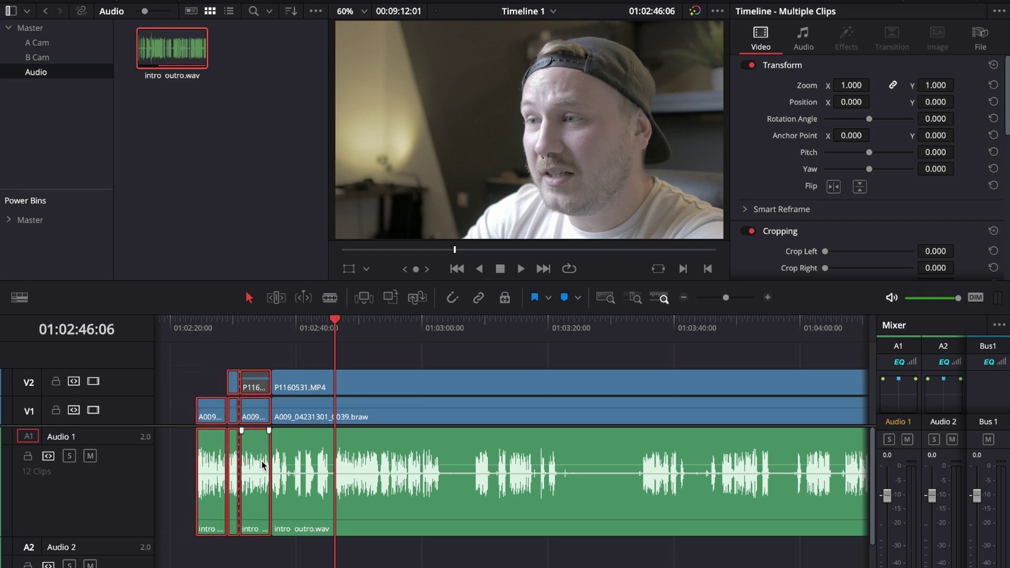
pyautogui.click(204, 331)
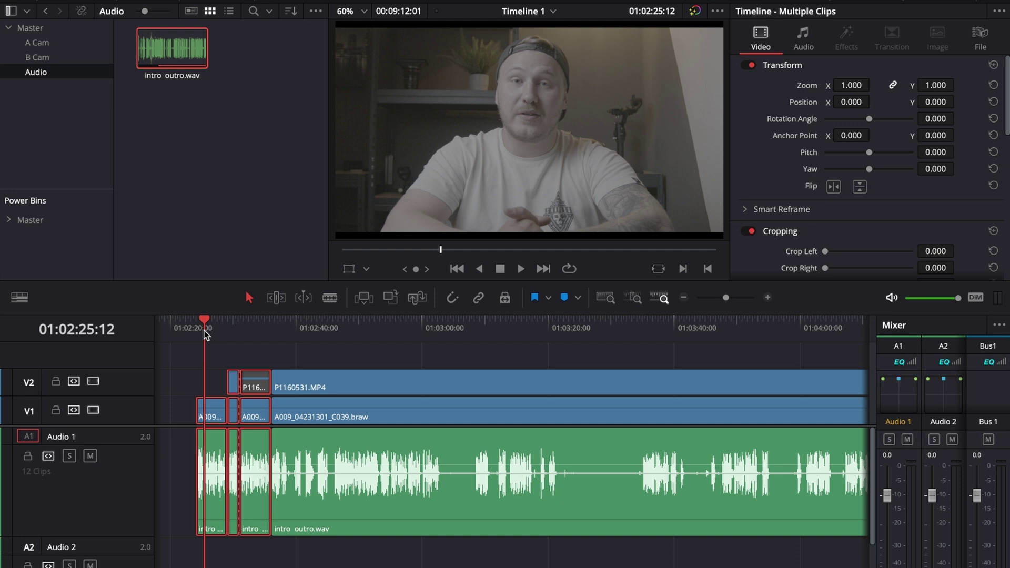
pyautogui.click(269, 322)
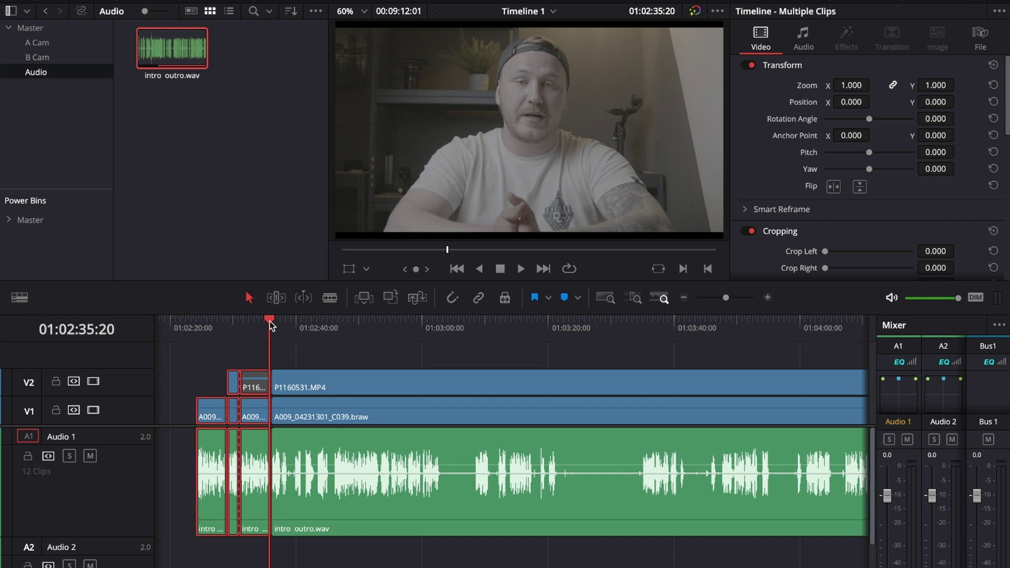
pyautogui.hscroll(3, 526, 362)
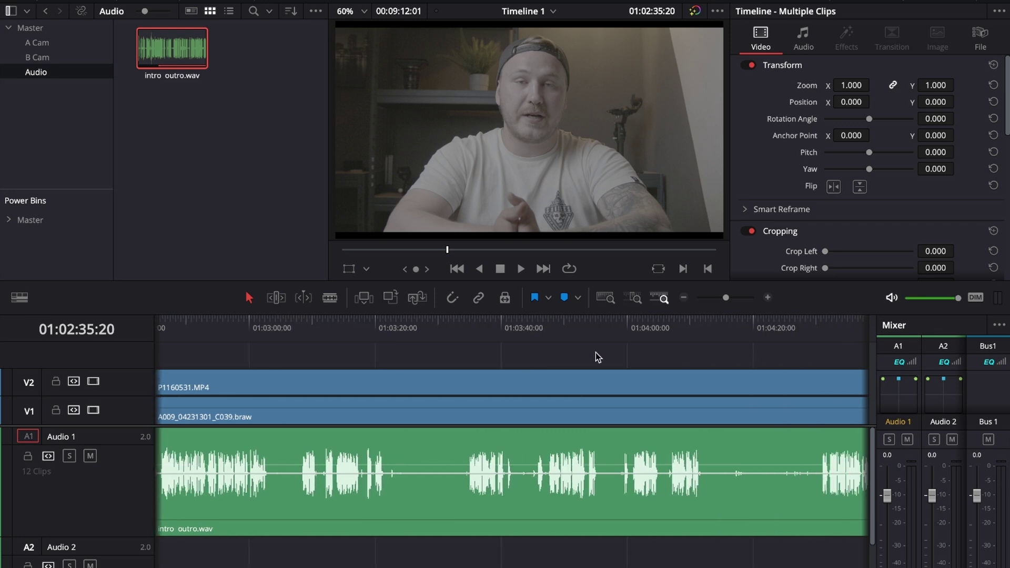
pyautogui.click(841, 328)
pyautogui.click(467, 326)
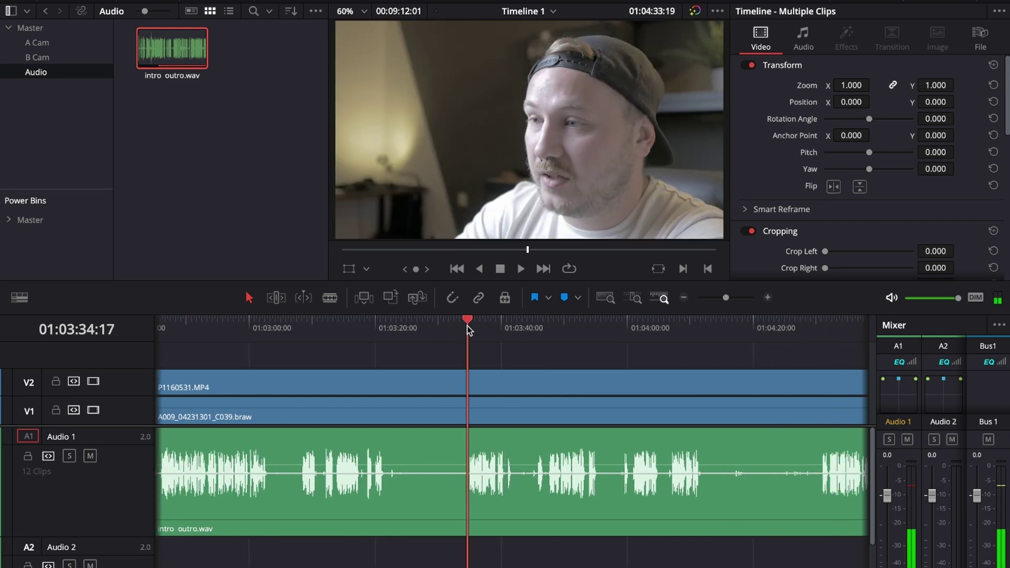
# - Play the uncut section from 01:02:53:21 to find where the next usable sentence starts
pyautogui.press('space')
pyautogui.press('space')
pyautogui.click(210, 327)
pyautogui.press('space')
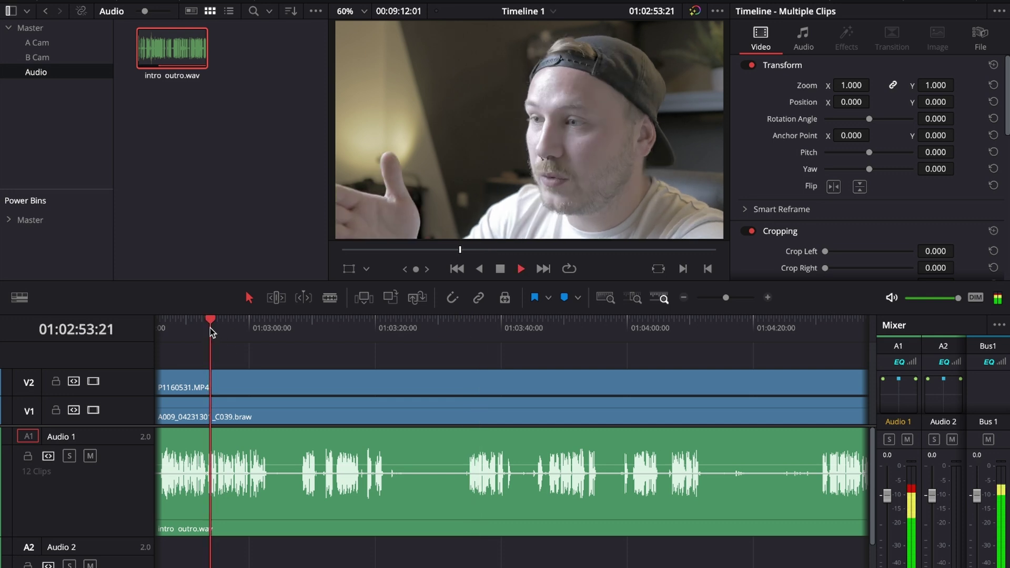
pyautogui.press('space')
# - Ripple trim the start of the remaining clips on all tracks from the cut at 01:02:36:05 up to 01:02:57:18
pyautogui.hotkey('ctrl', '=')
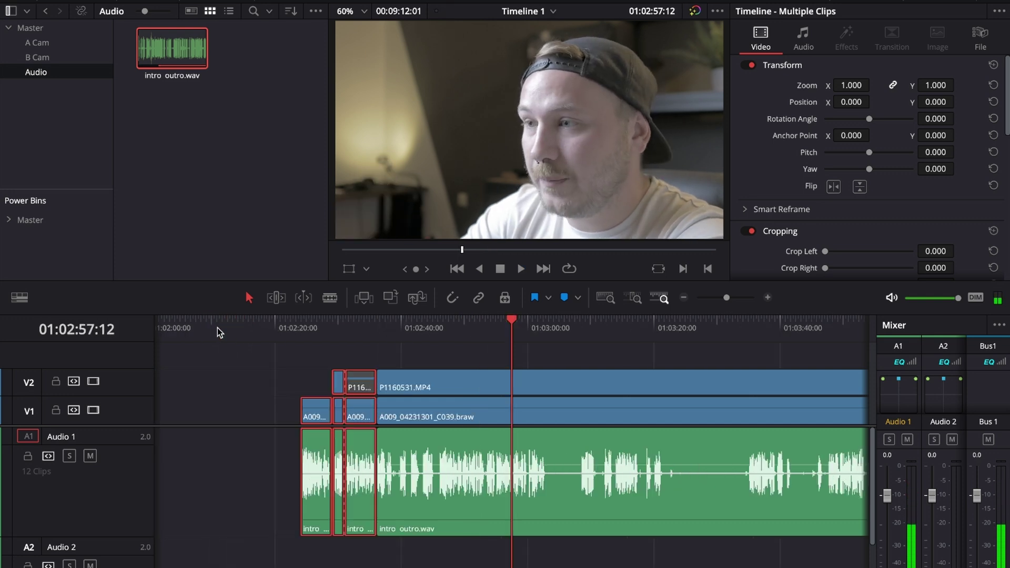
pyautogui.hotkey('ctrl', '=')
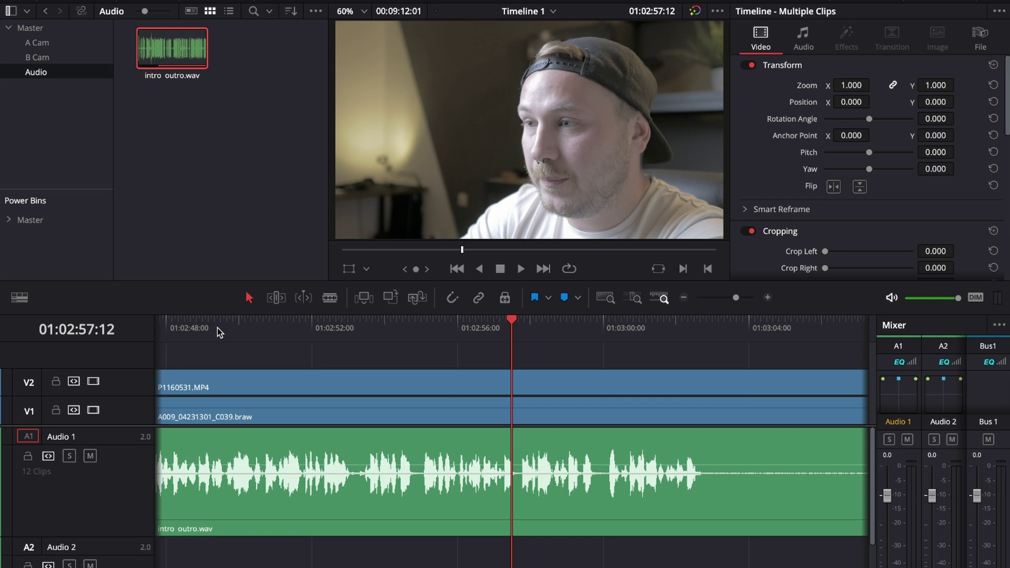
pyautogui.press('Right')
pyautogui.press('Right')
pyautogui.press('Right')
pyautogui.press('Right')
pyautogui.press('Right')
pyautogui.press('Right')
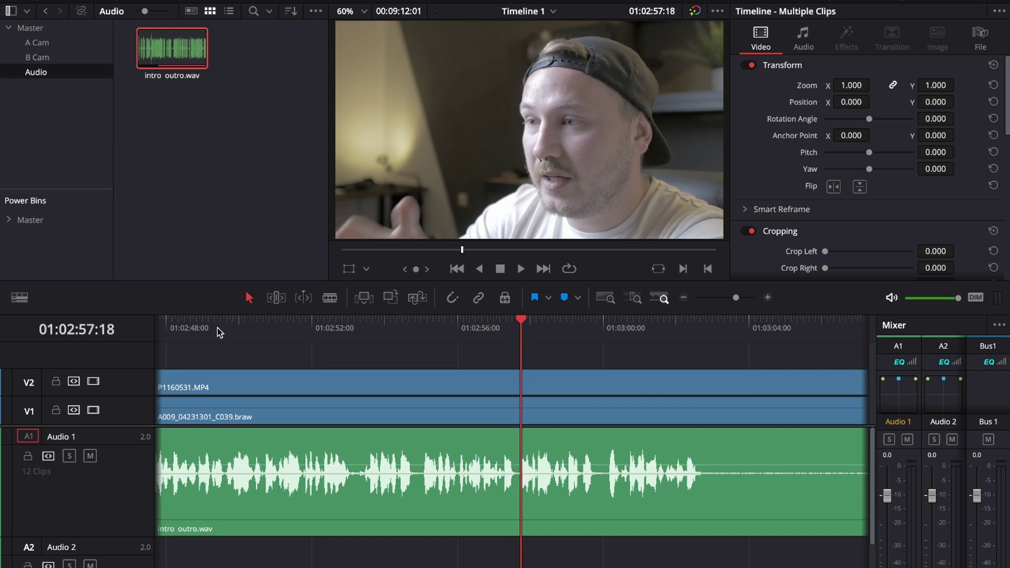
pyautogui.click(419, 357)
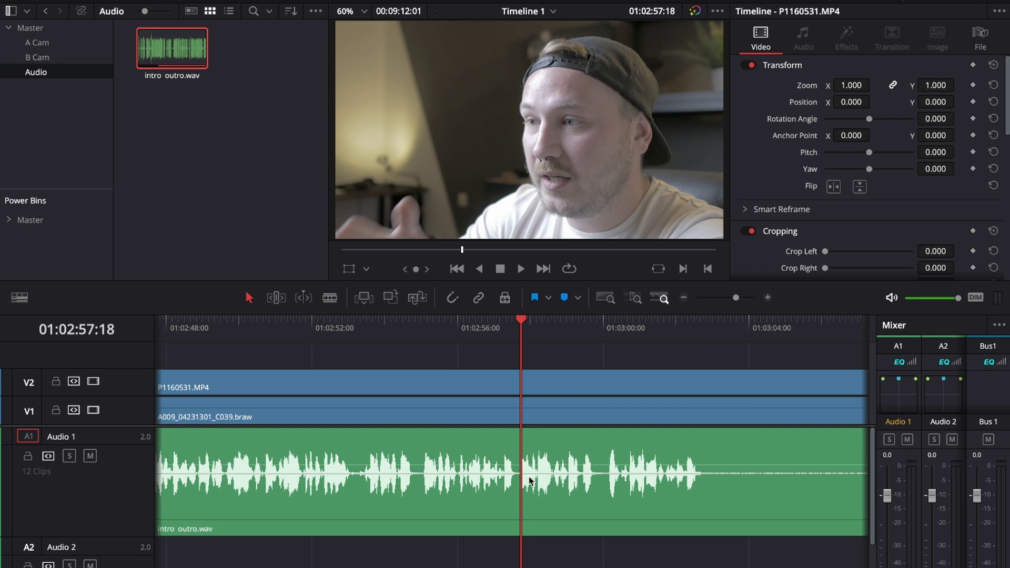
pyautogui.hotkey('ctrl', '=')
pyautogui.press('Up')
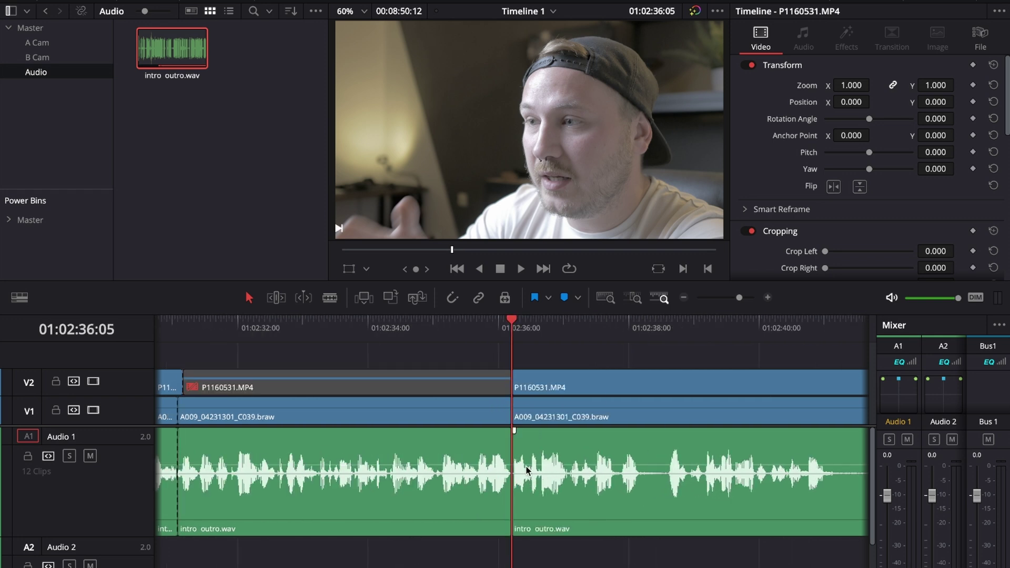
# - Play from 01:02:34:17 across the cut at 01:02:36:05 until the pause near 01:02:41:05
pyautogui.click(415, 336)
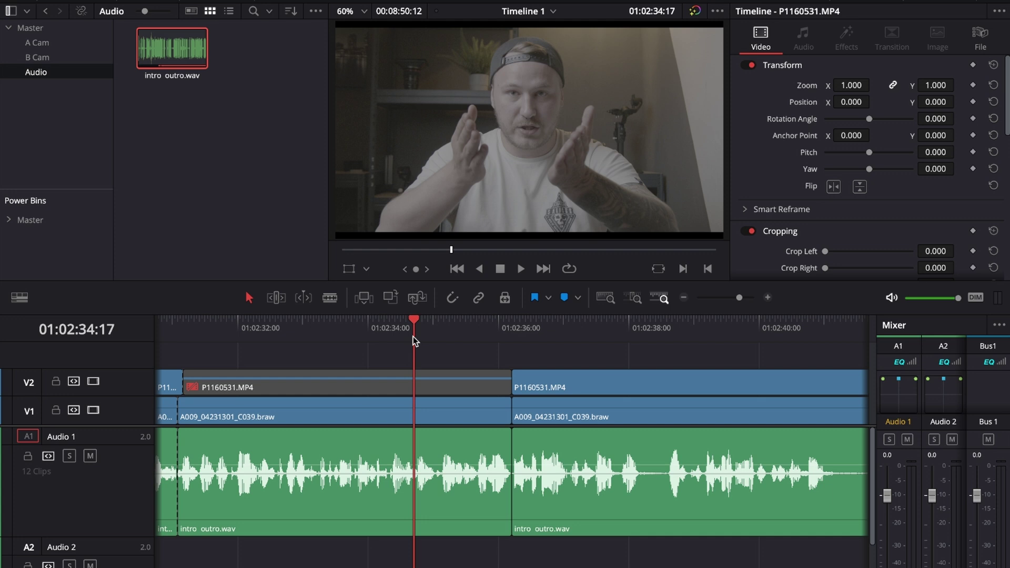
pyautogui.press('space')
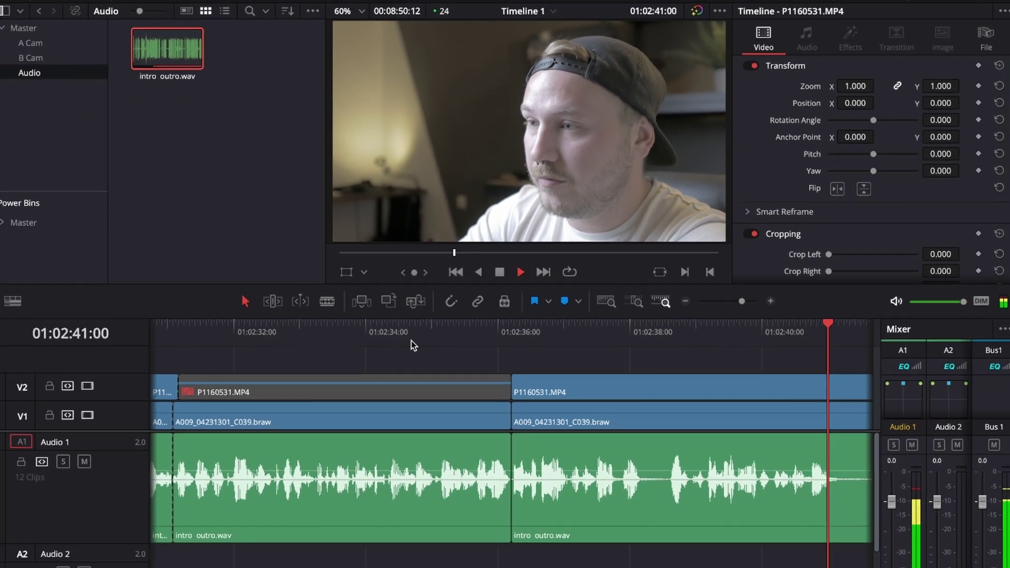
pyautogui.press('space')
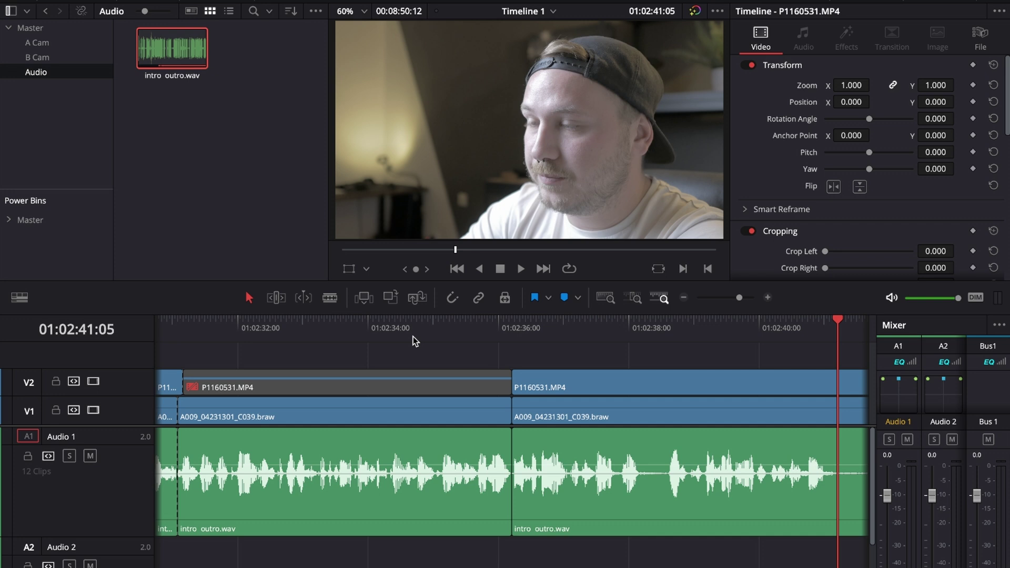
# - Roll the V2 edit point at 01:02:36:05 about two frames earlier than the audio cut and play across it
pyautogui.click(502, 327)
pyautogui.click(512, 382)
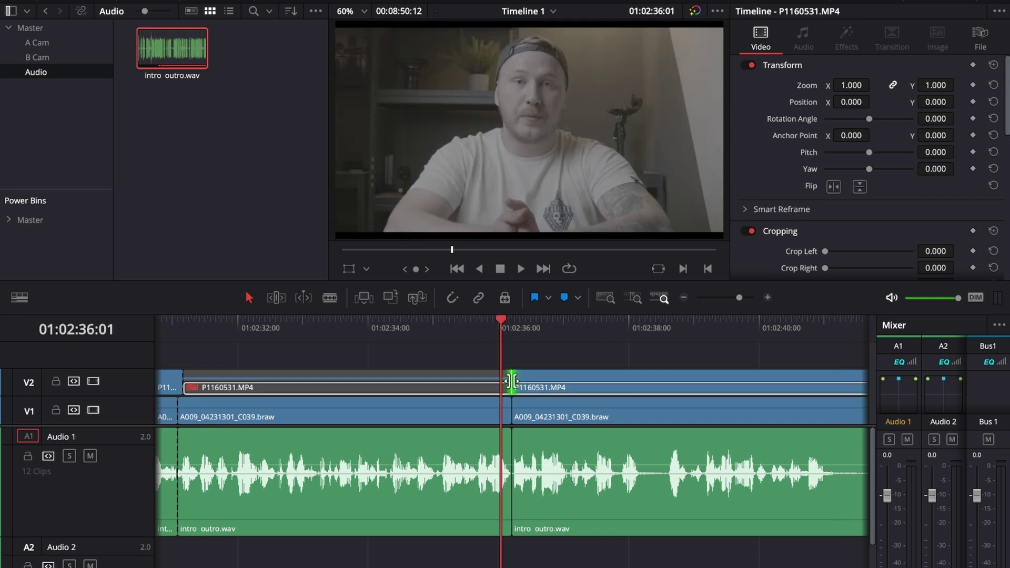
pyautogui.moveTo(512, 381); pyautogui.dragTo(505, 382)
pyautogui.press('/')
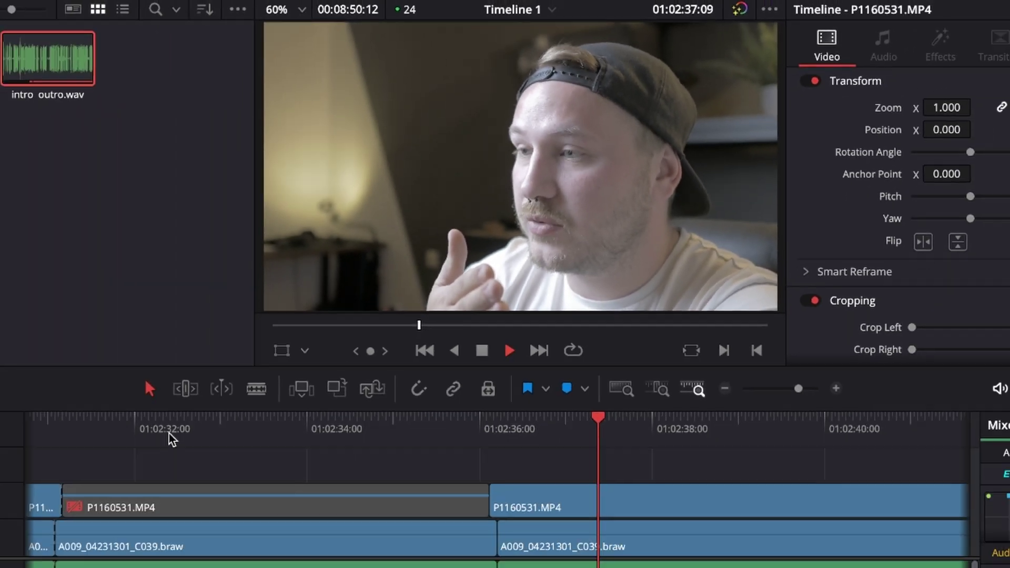
pyautogui.press('space')
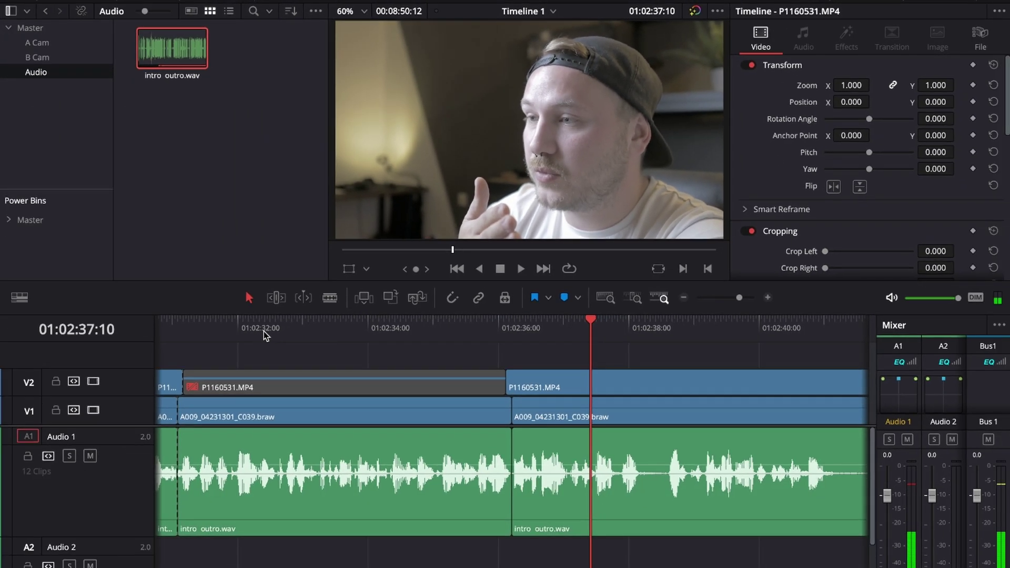
# - Split all tracks at 01:02:41:04 and disable the P1160531.MP4 clip that follows the cut
pyautogui.press('Down')
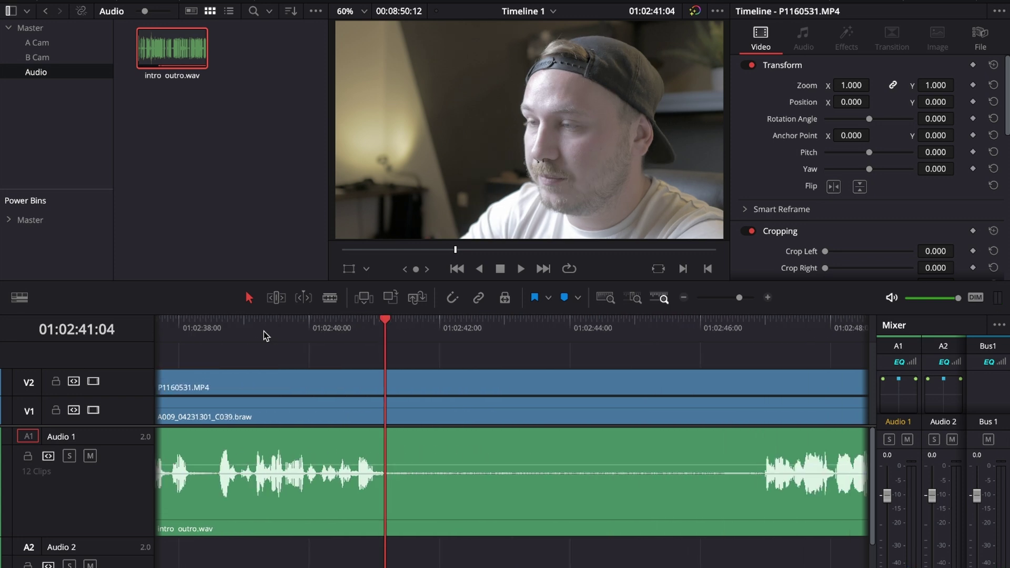
pyautogui.hotkey('ctrl', 'b')
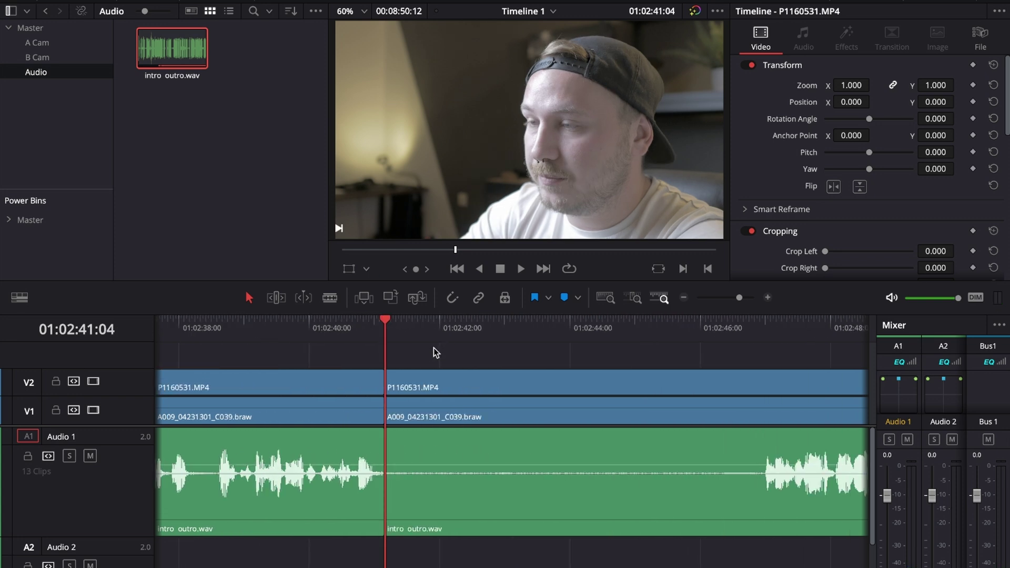
pyautogui.click(414, 380)
pyautogui.press('d')
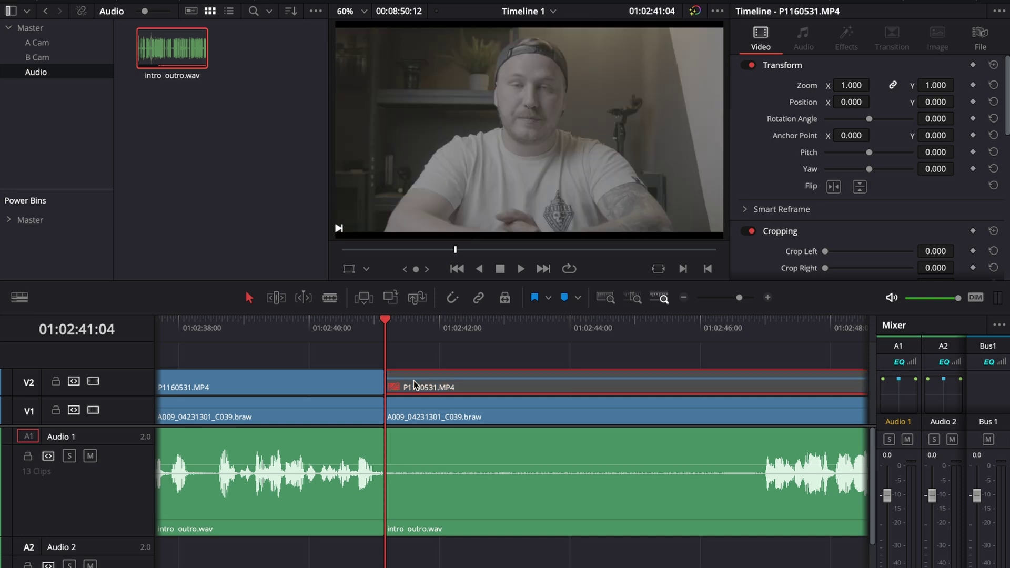
# - Ripple trim the unused takes after the cut at 01:02:41:04 up to about 01:06:32
pyautogui.scroll(-5, 414, 380)
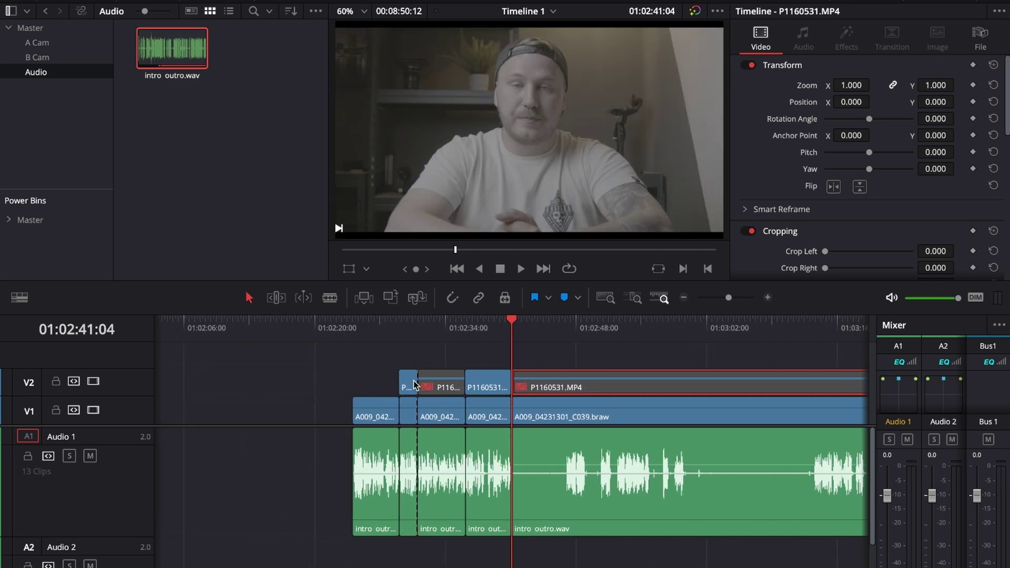
pyautogui.moveTo(579, 321); pyautogui.dragTo(757, 347)
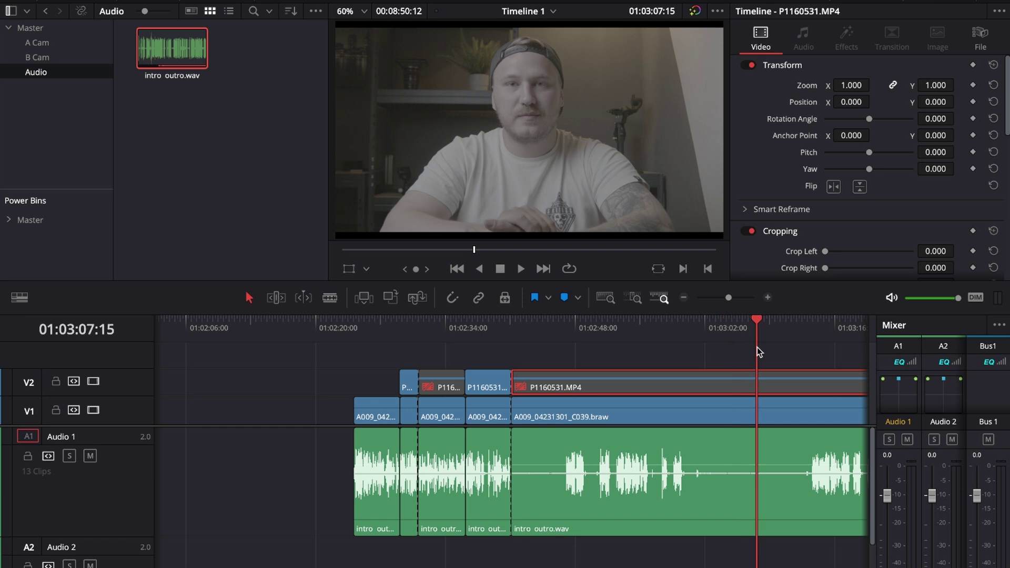
pyautogui.scroll(-2, 757, 347)
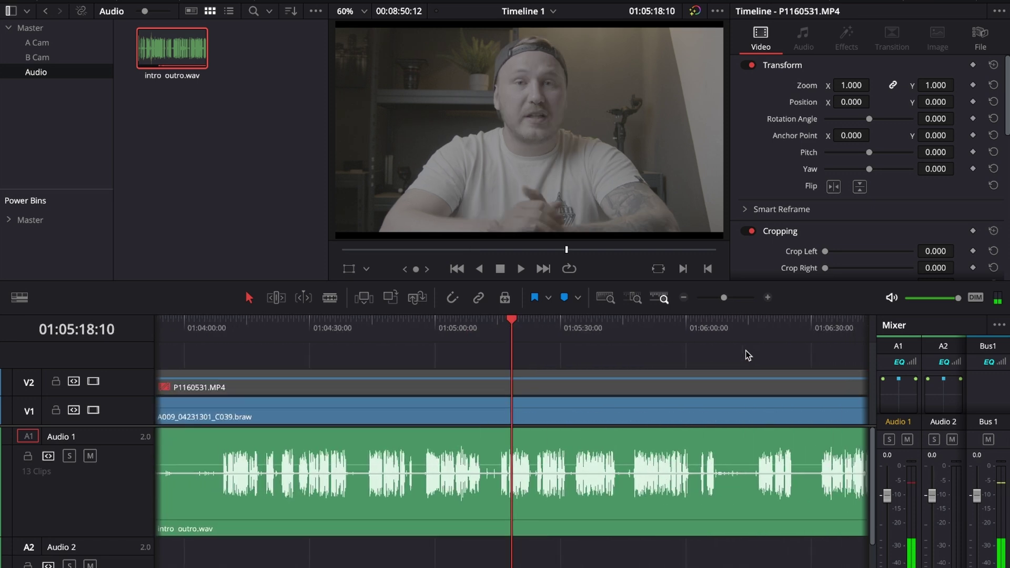
pyautogui.scroll(-3, 747, 351)
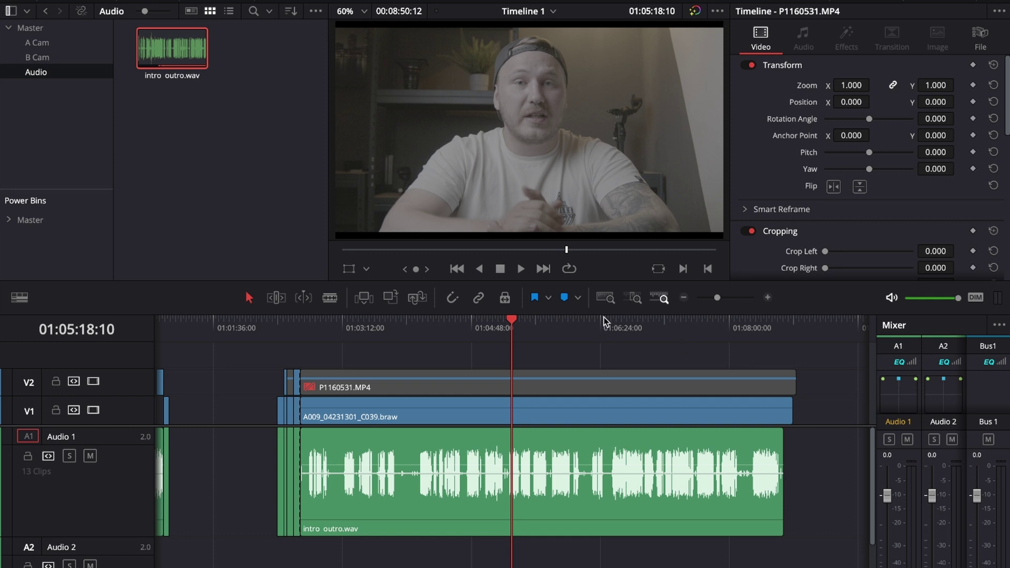
pyautogui.moveTo(605, 321)
pyautogui.mouseDown()
pyautogui.moveTo(626, 325)
pyautogui.moveTo(611, 327)
pyautogui.mouseUp()
pyautogui.hotkey('ctrl', '=')
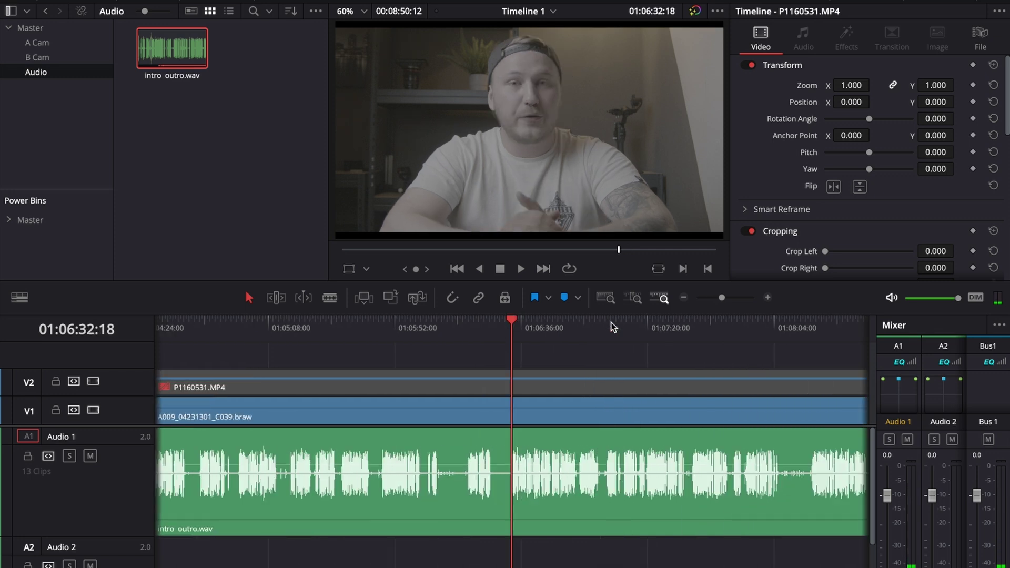
pyautogui.hotkey('ctrl', '=')
pyautogui.moveTo(506, 323); pyautogui.dragTo(504, 324)
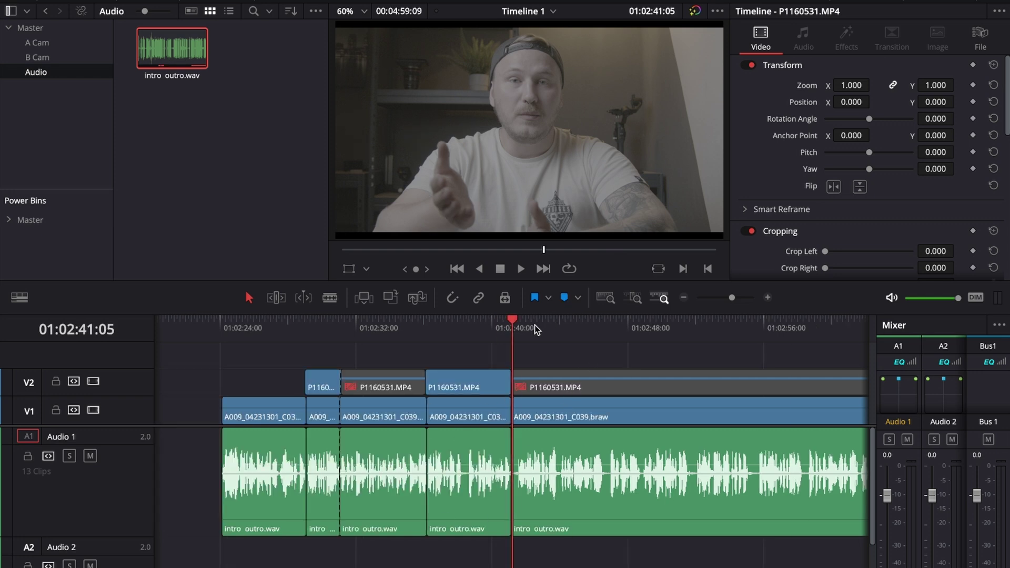
# - Roll the V2 edit point at 01:02:41:04 about one frame later than the audio cut
pyautogui.moveTo(512, 383); pyautogui.dragTo(508, 382)
pyautogui.click(507, 330)
pyautogui.scroll(5, 507, 330)
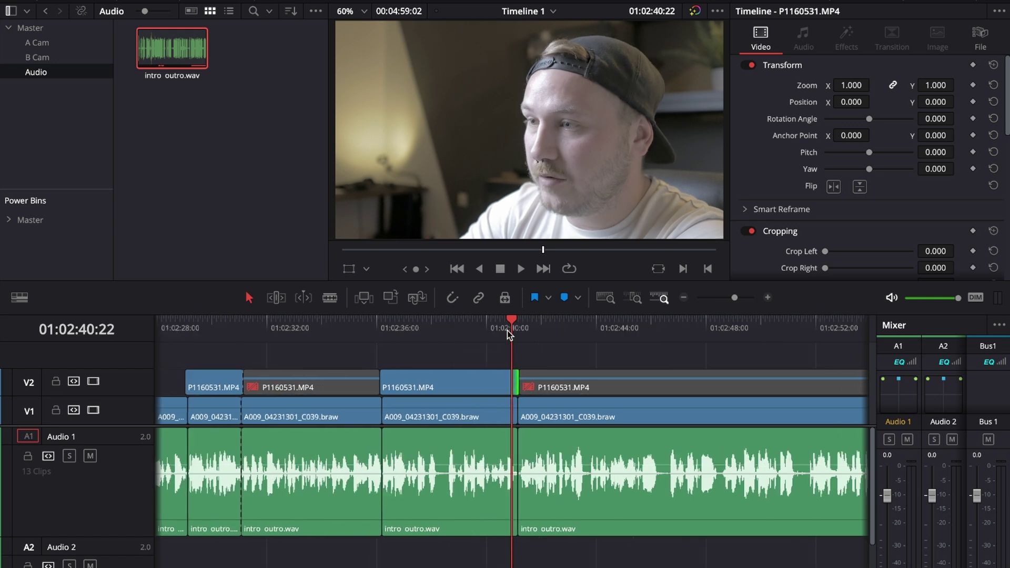
pyautogui.click(536, 323)
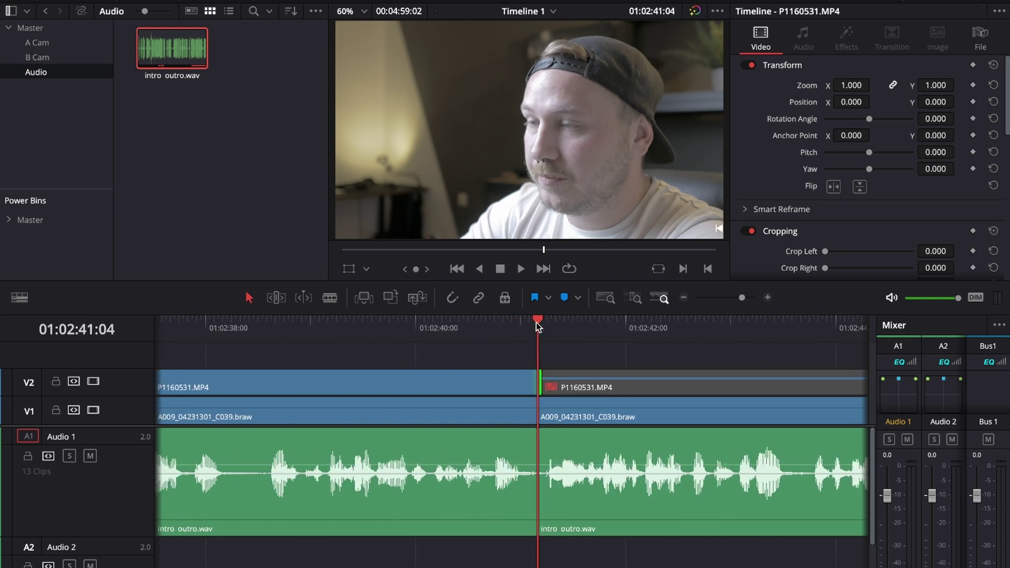
pyautogui.click(507, 323)
pyautogui.click(453, 387)
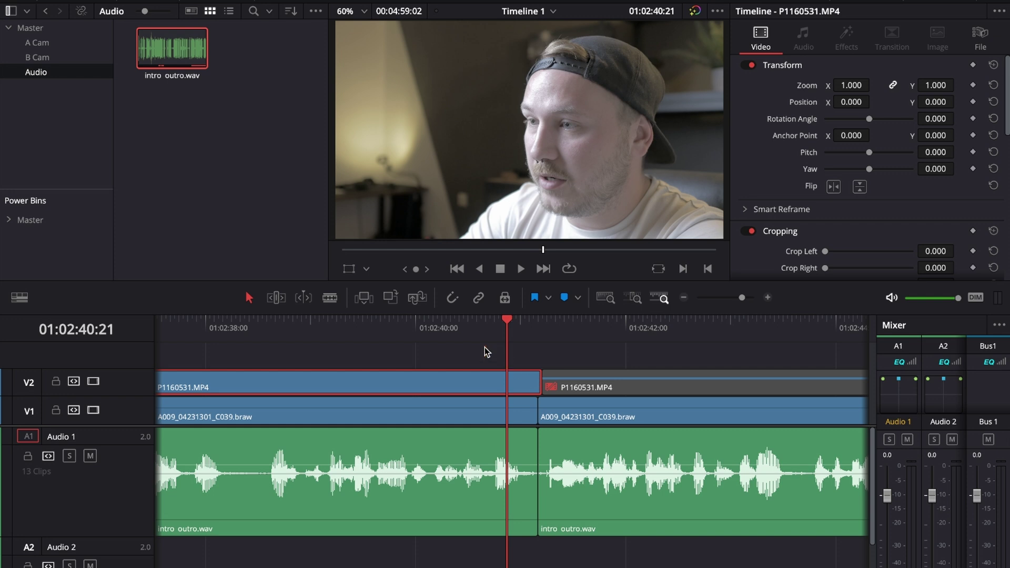
# - Play from just before the cut at 01:02:41:04 through to about 01:02:50:20
pyautogui.click(399, 330)
pyautogui.click(393, 328)
pyautogui.press('space')
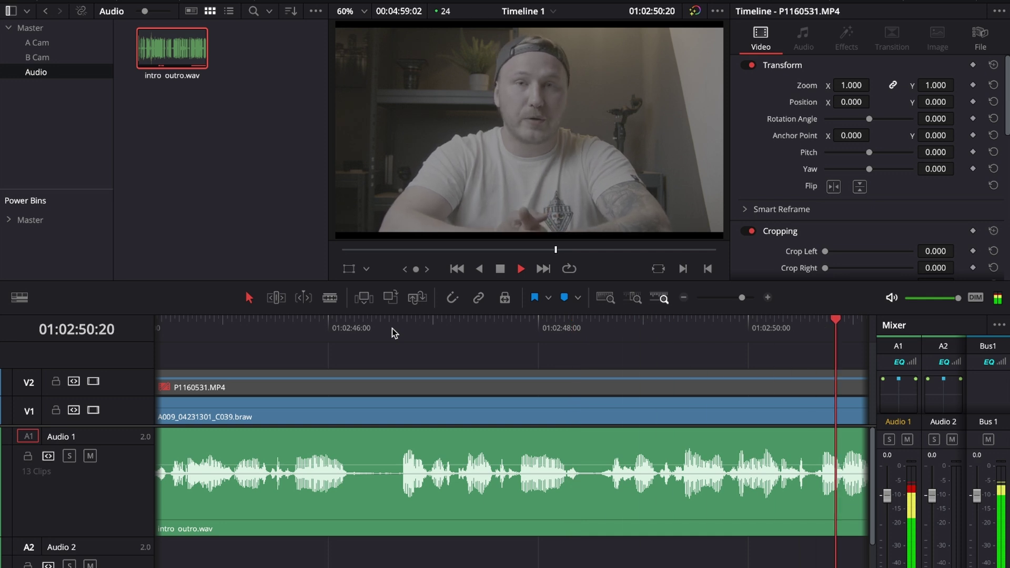
pyautogui.press('space')
# - Split all tracks at 01:02:51:06 and ripple trim the pause after the cut up to 01:02:51:18
pyautogui.moveTo(534, 327)
pyautogui.mouseDown()
pyautogui.moveTo(479, 323)
pyautogui.moveTo(522, 320)
pyautogui.mouseUp()
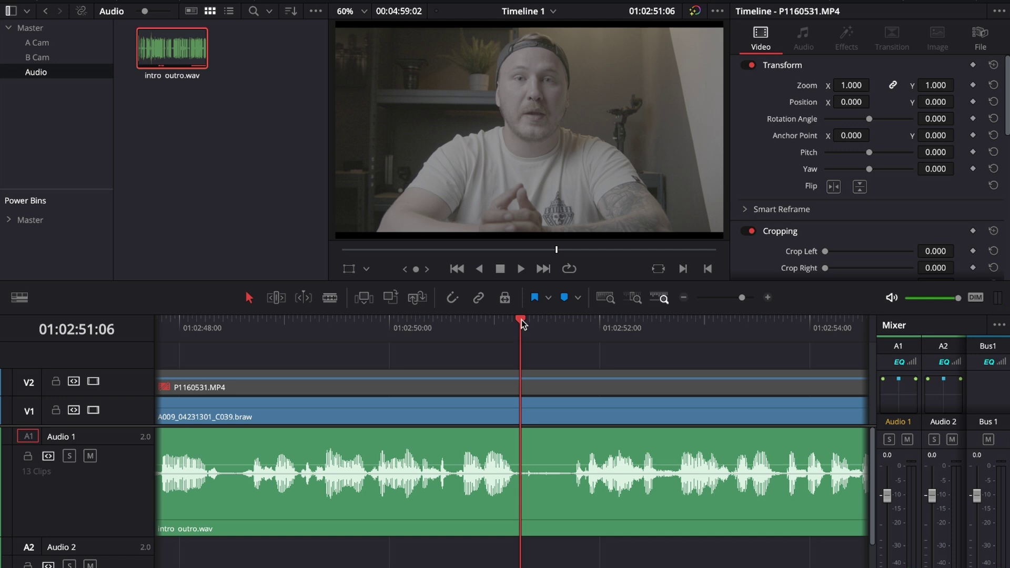
pyautogui.hotkey('ctrl', 'b')
pyautogui.moveTo(522, 320); pyautogui.dragTo(572, 326)
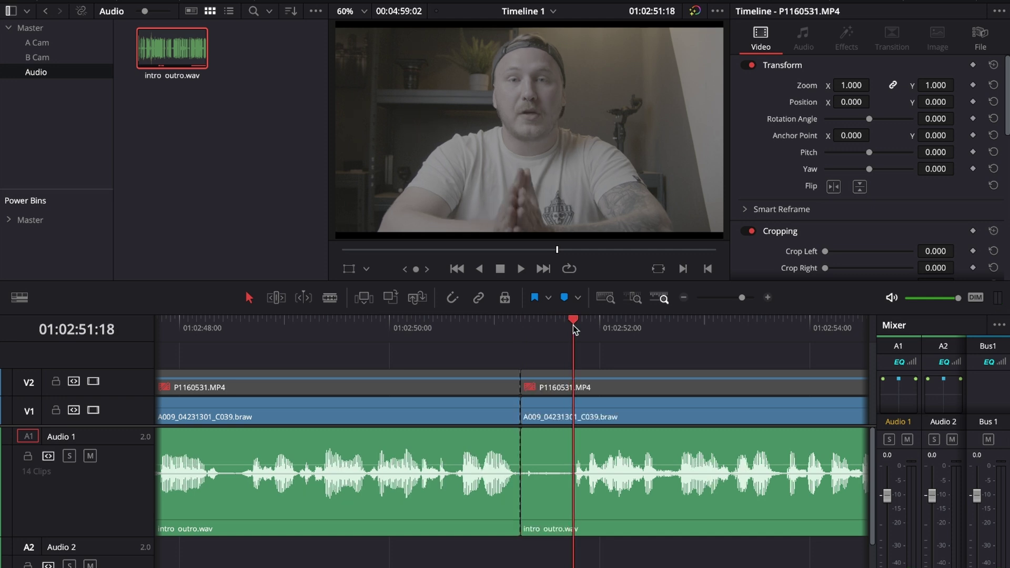
pyautogui.hotkey('ctrl', 'shift', '[')
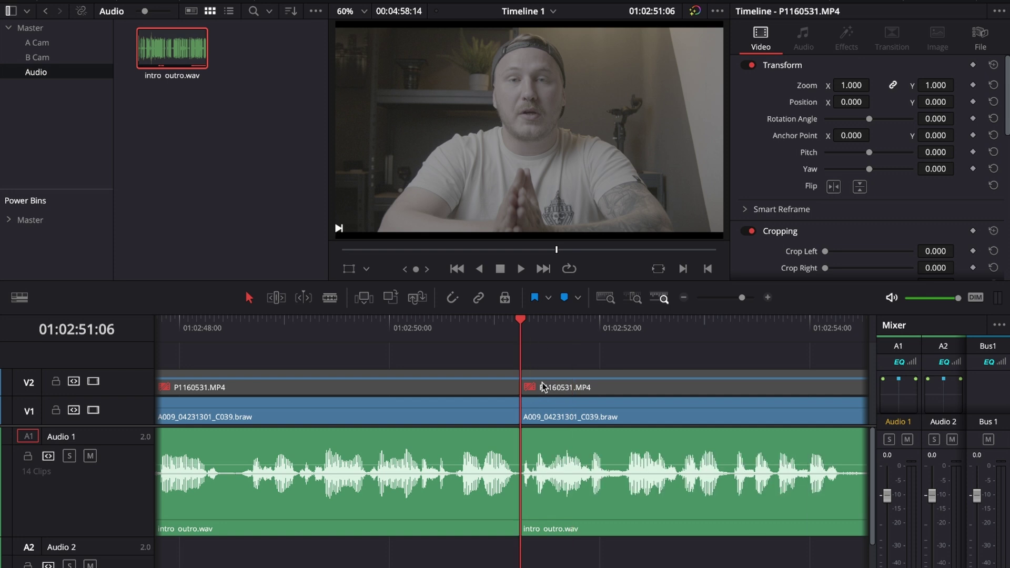
# - Enable the P1160531.MP4 clip after the cut at 01:02:51:06 and roll its V2 edit point about two frames earlier
pyautogui.click(548, 390)
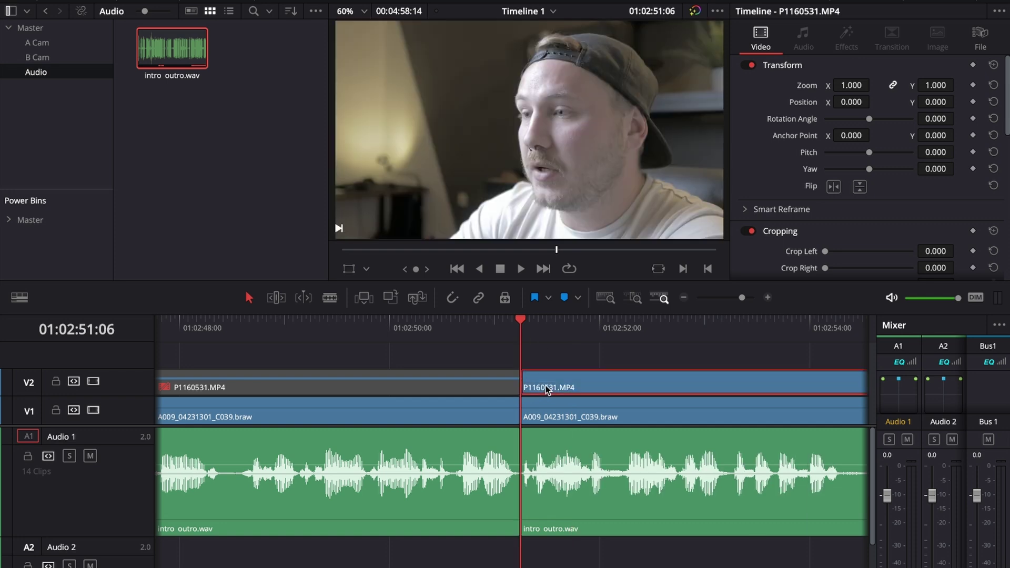
pyautogui.moveTo(519, 381); pyautogui.dragTo(511, 382)
pyautogui.click(409, 323)
pyautogui.press('space')
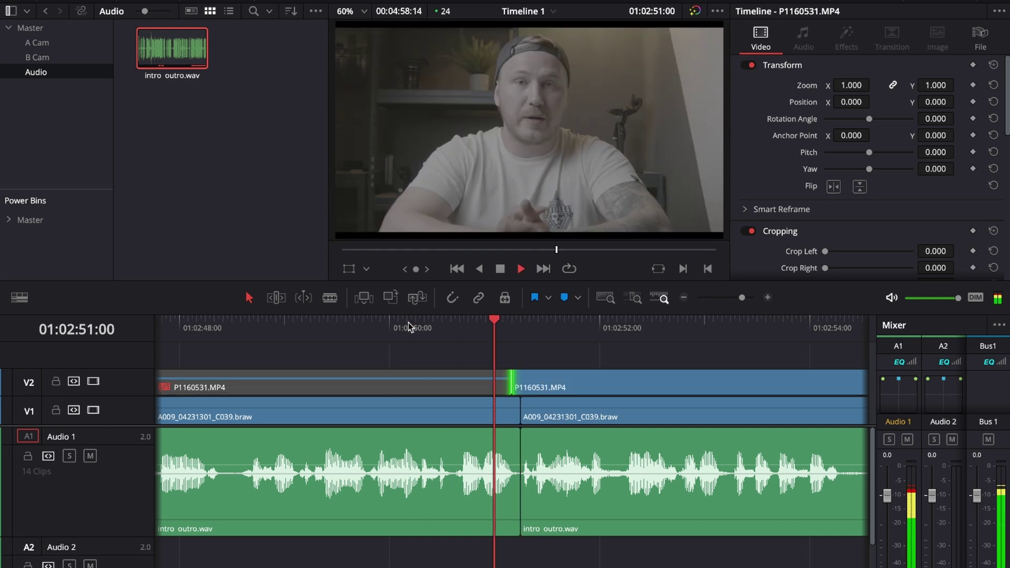